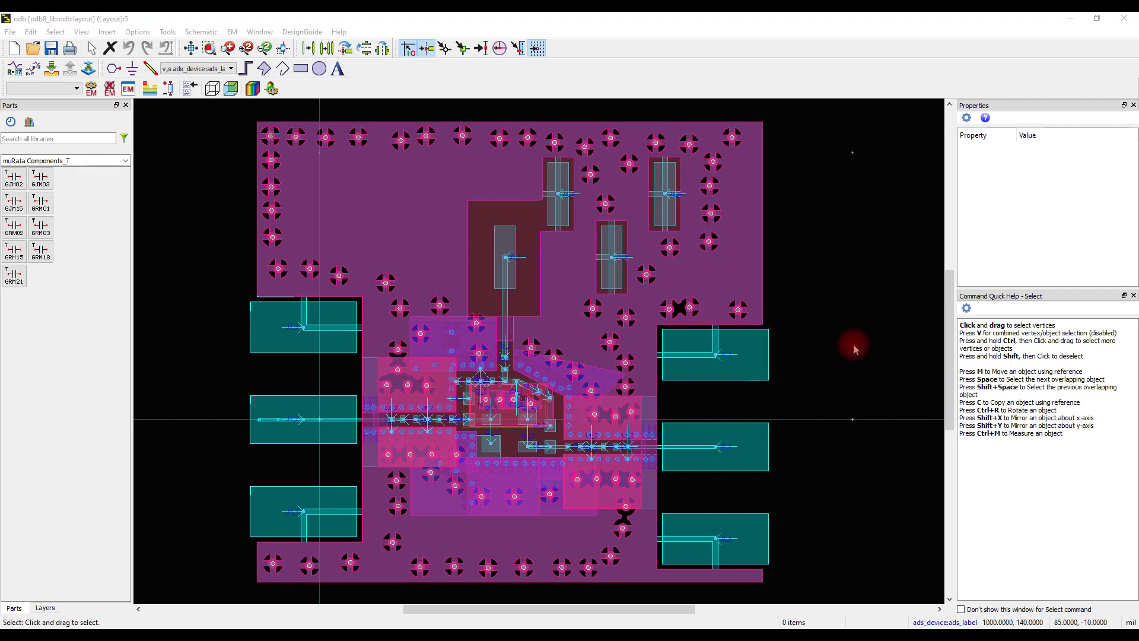
# - Place a dot pin on the ground copper just below the trace, between component pins L2_1 and L6_1
pyautogui.scroll(2, 531, 386)
pyautogui.scroll(-3, 540, 356)
pyautogui.scroll(2, 541, 354)
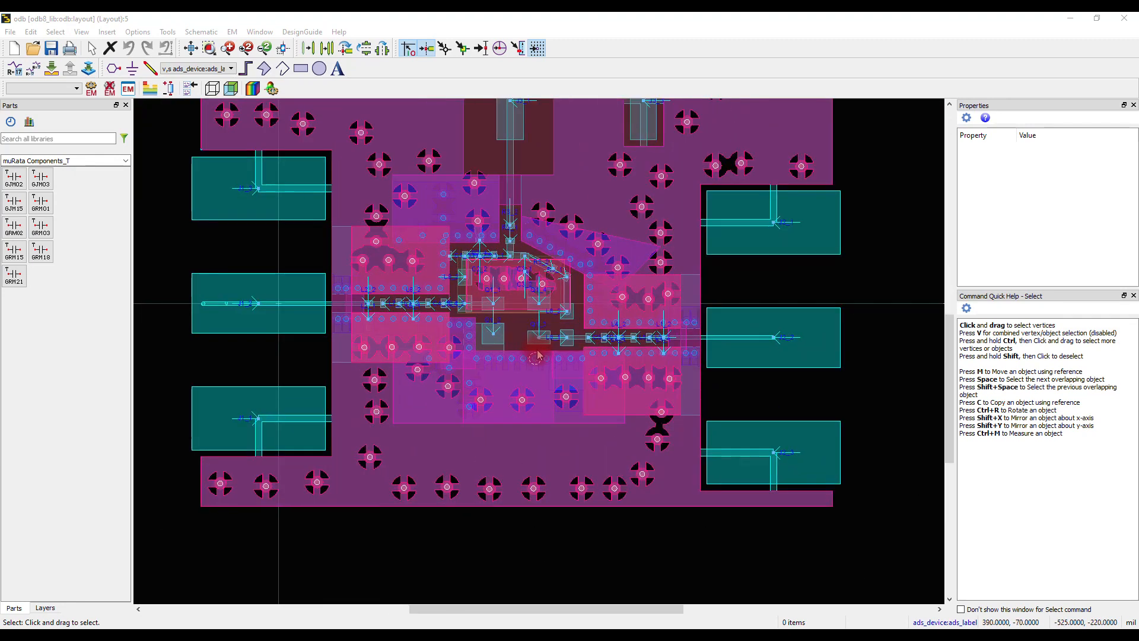
pyautogui.scroll(-1, 541, 354)
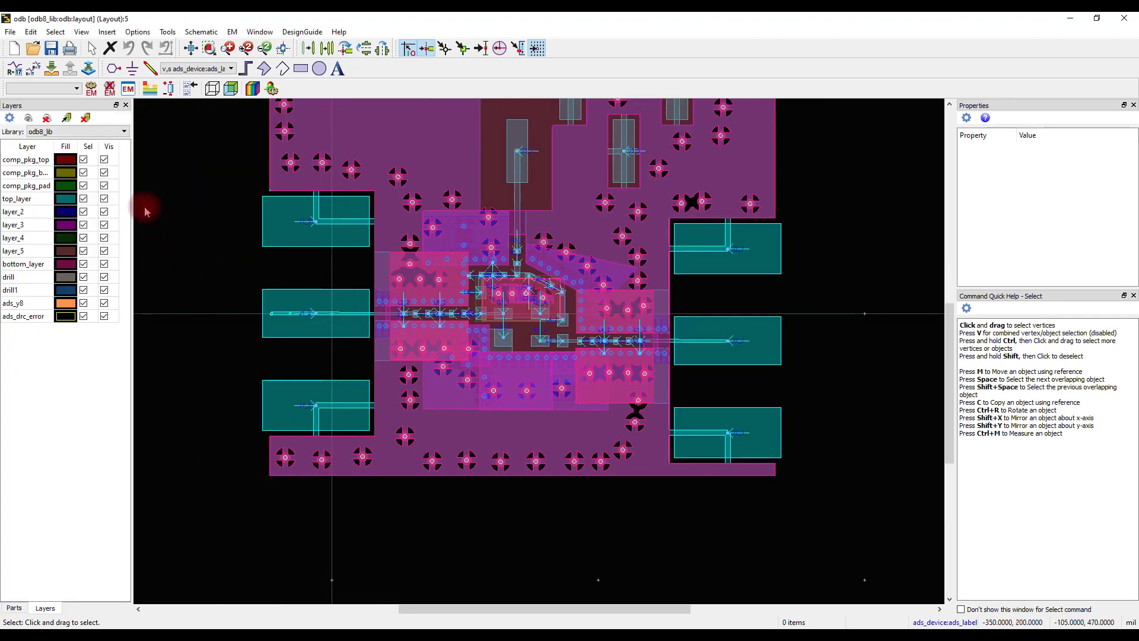
pyautogui.scroll(1, 594, 213)
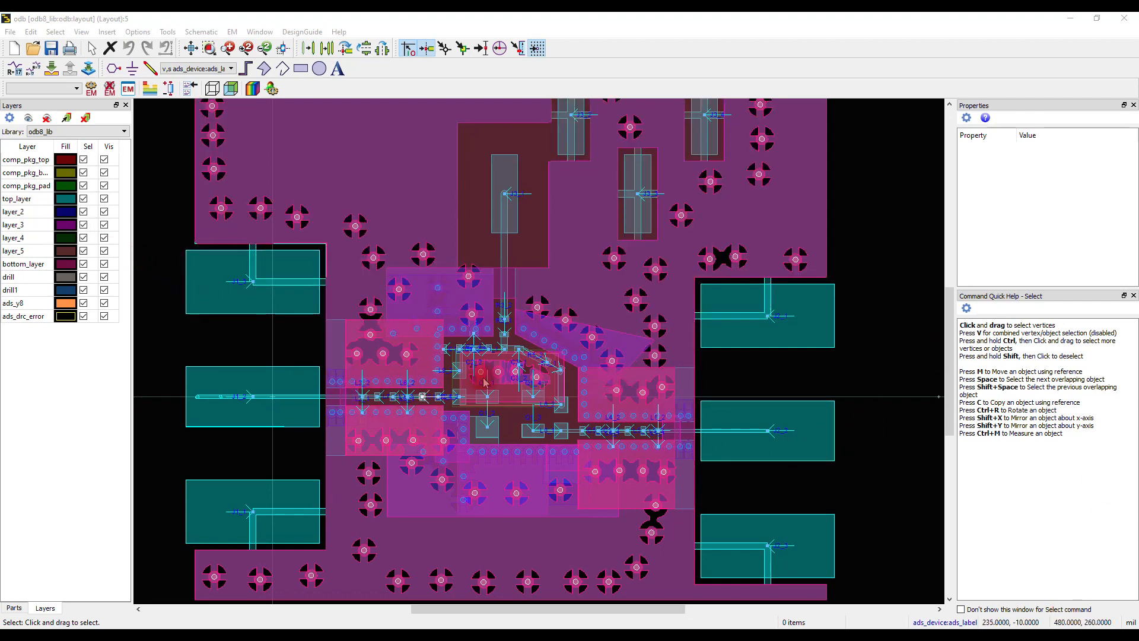
pyautogui.scroll(2, 504, 374)
pyautogui.scroll(1, 528, 362)
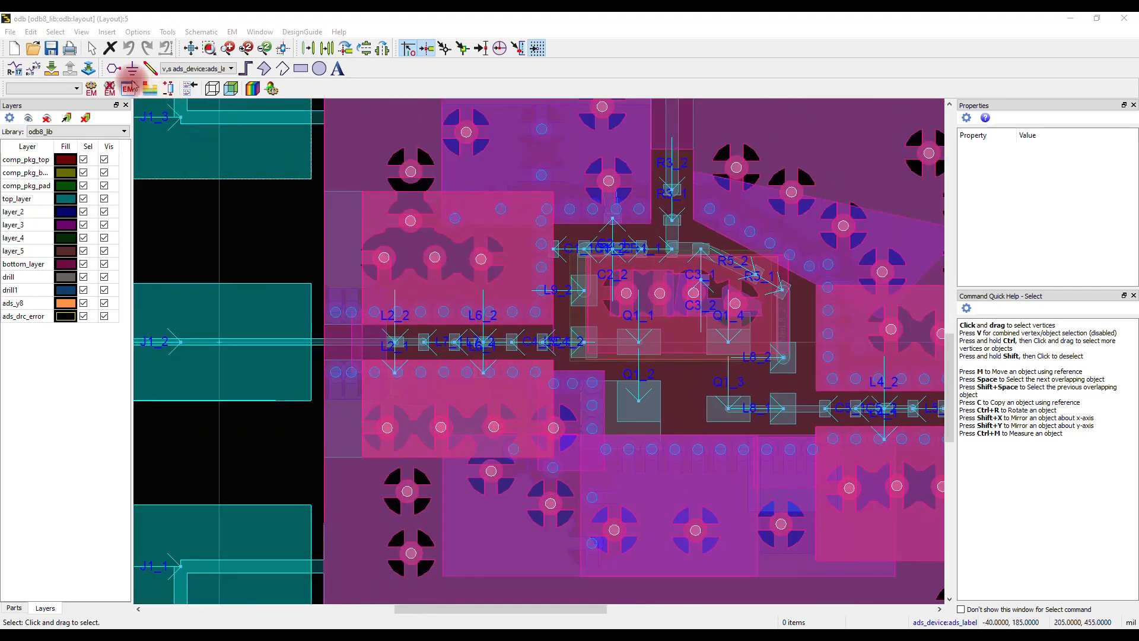
pyautogui.click(114, 68)
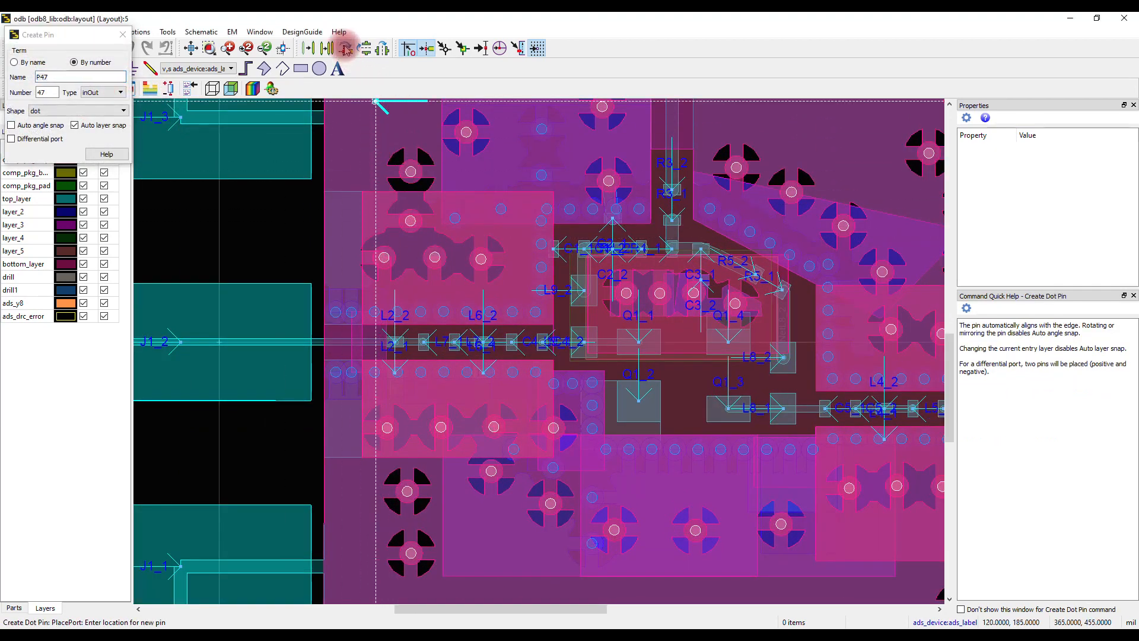
pyautogui.scroll(2, 528, 362)
pyautogui.click(418, 378)
pyautogui.press('Escape')
# - Set the layout grid spacing to .01-1-100
pyautogui.click(138, 31)
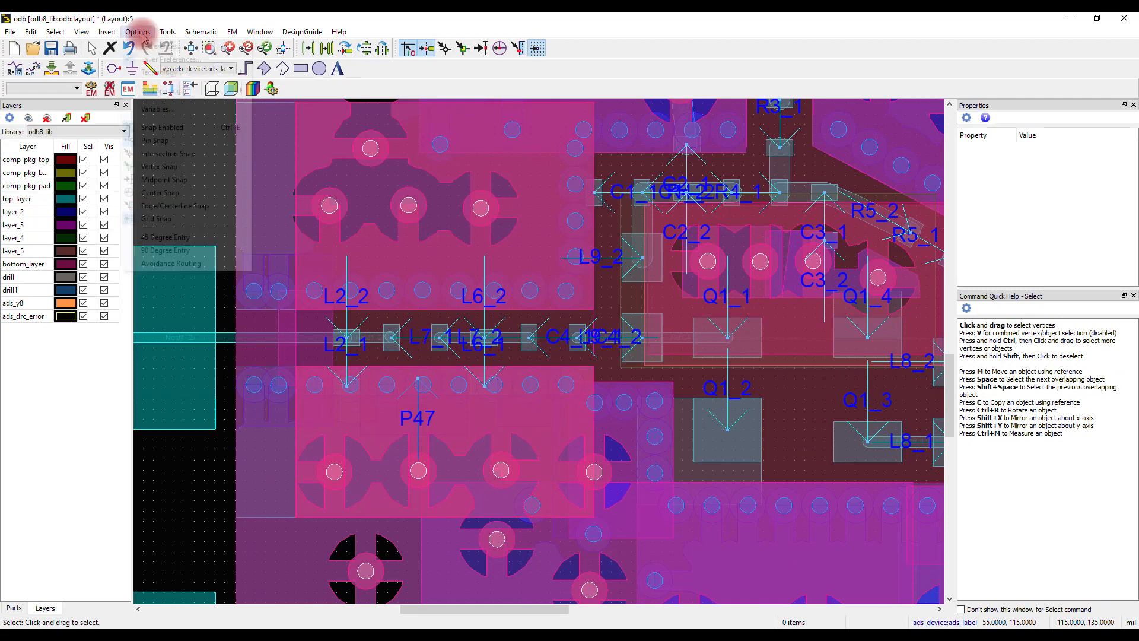
pyautogui.moveTo(166, 95)
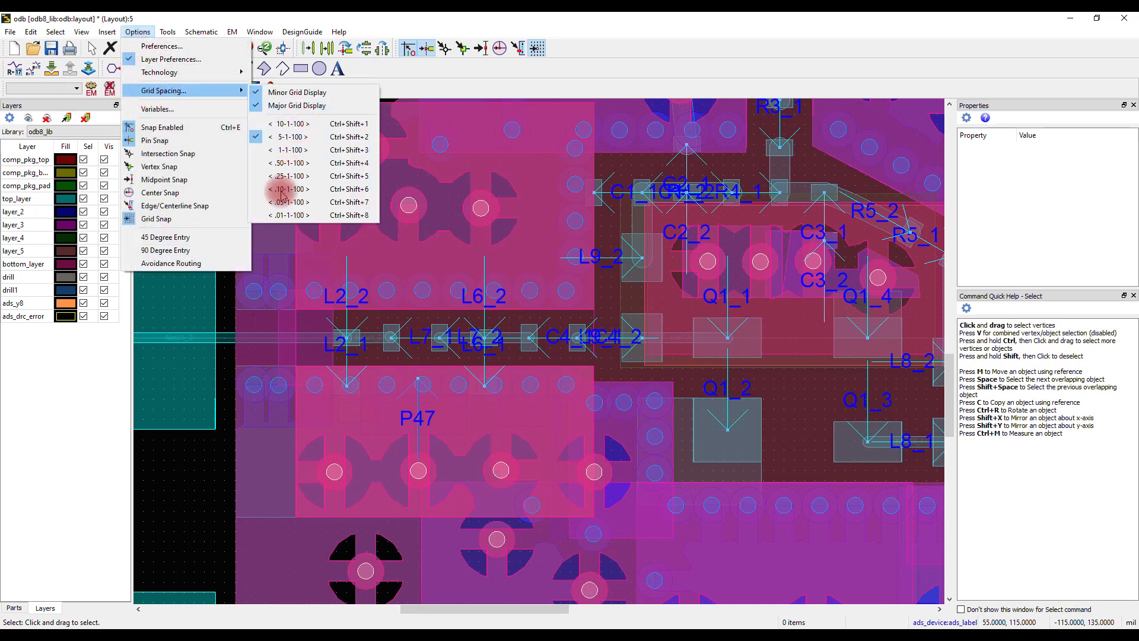
pyautogui.click(278, 214)
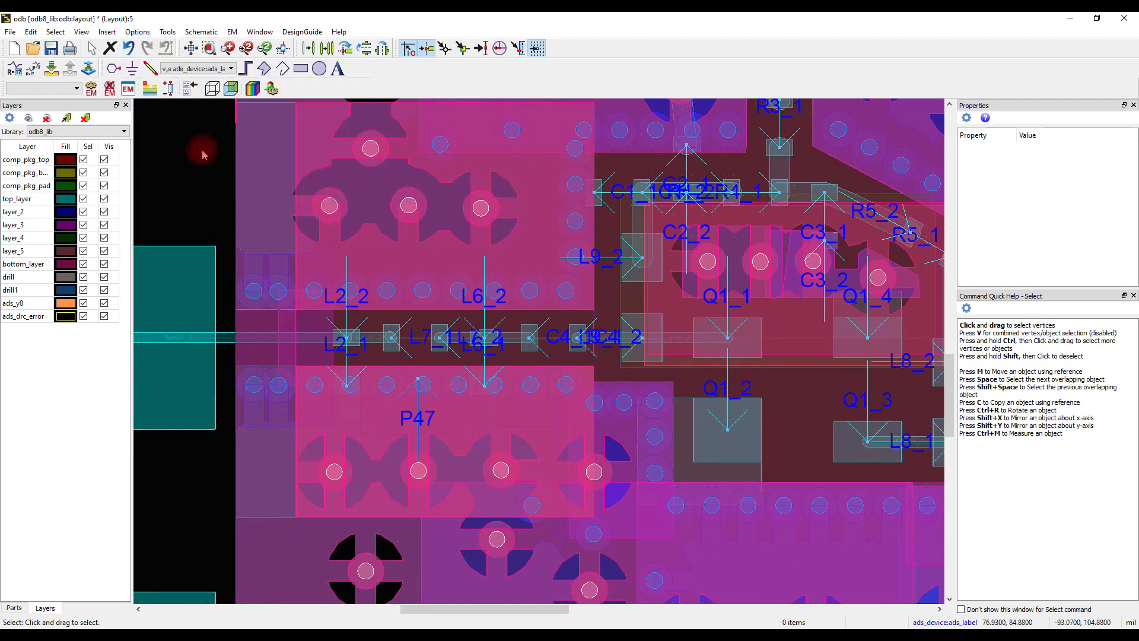
# - Place another dot pin on the ground copper just above the trace, between component pins L2_2 and L6_2
pyautogui.click(114, 69)
pyautogui.click(328, 48)
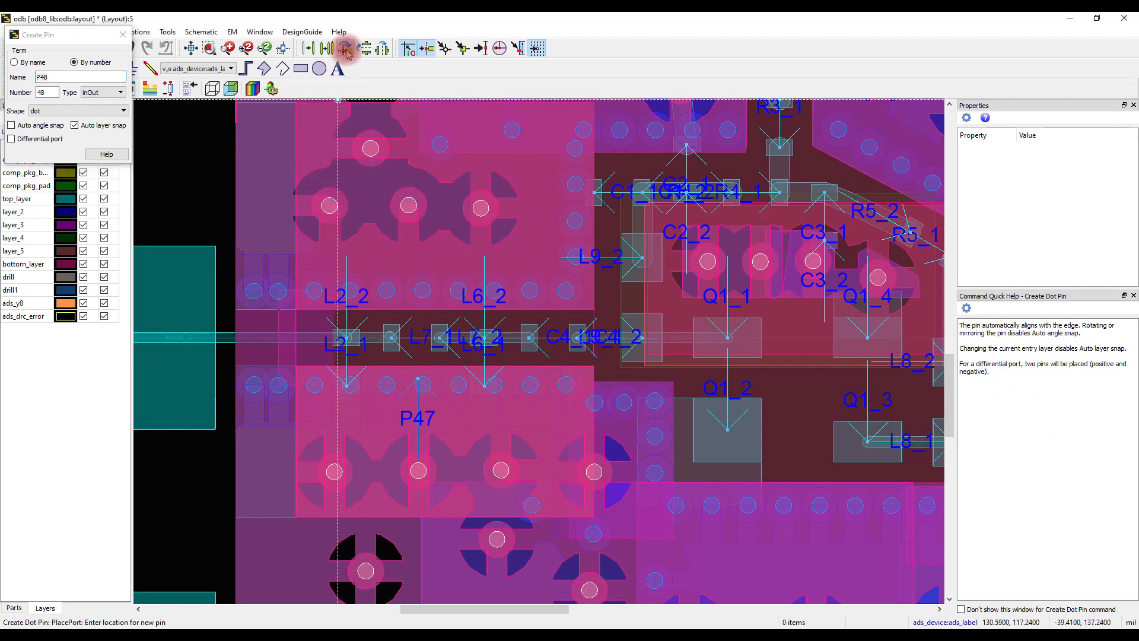
pyautogui.click(423, 306)
pyautogui.rightClick(176, 192)
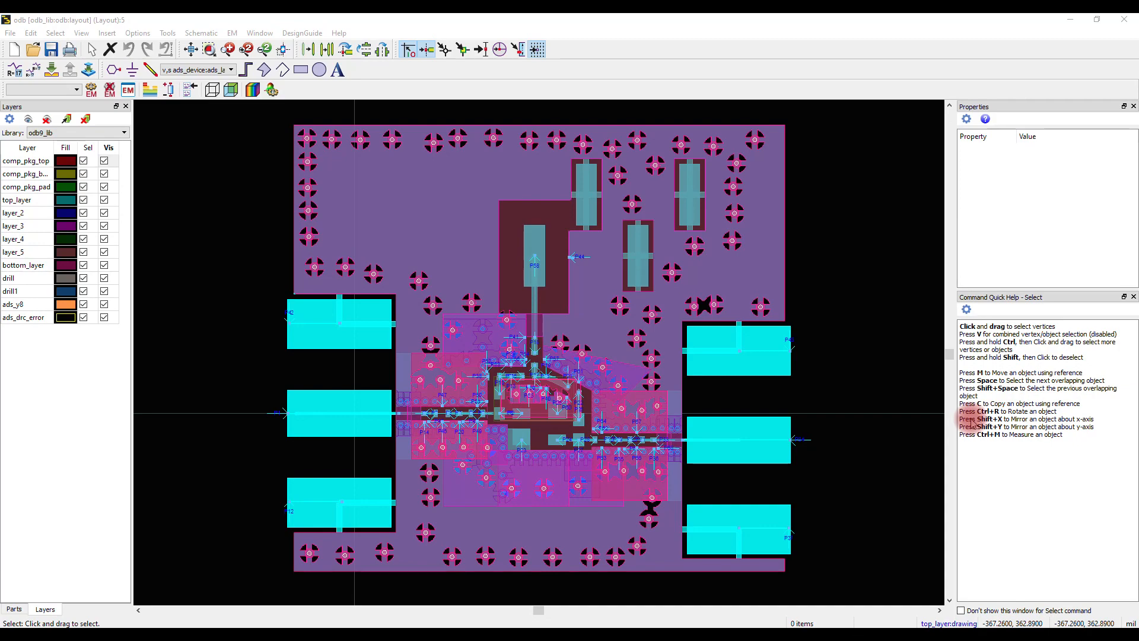
# - Create a new RFPro view from the odb layout that has all its signal and ground pins placed
pyautogui.scroll(2, 766, 374)
pyautogui.scroll(-2, 329, 402)
pyautogui.scroll(3, 476, 367)
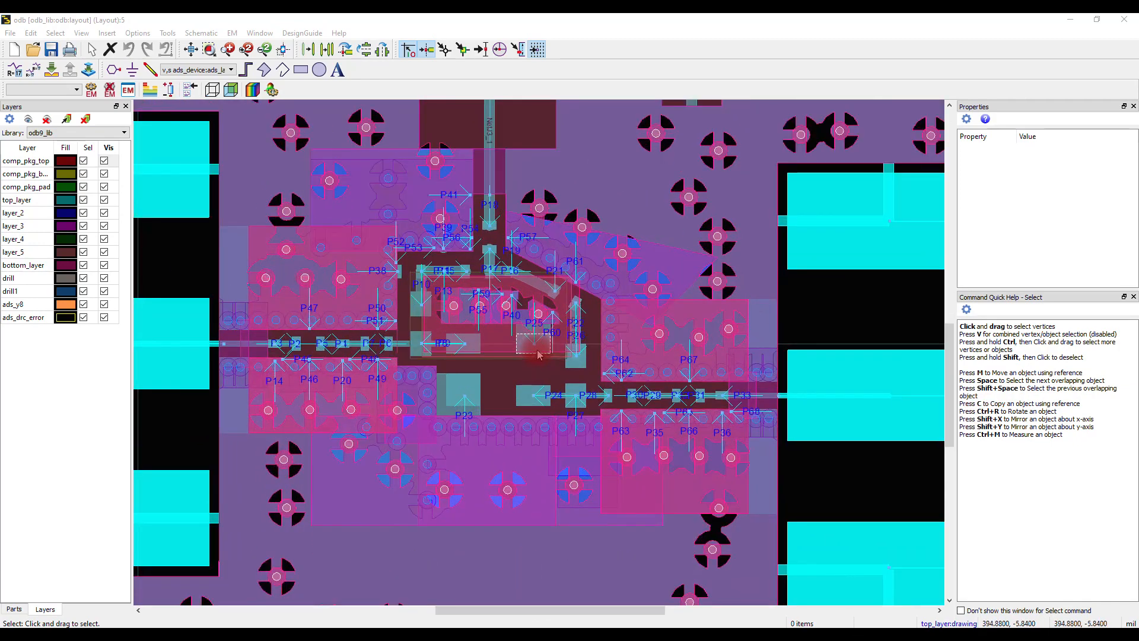
pyautogui.scroll(-3, 539, 354)
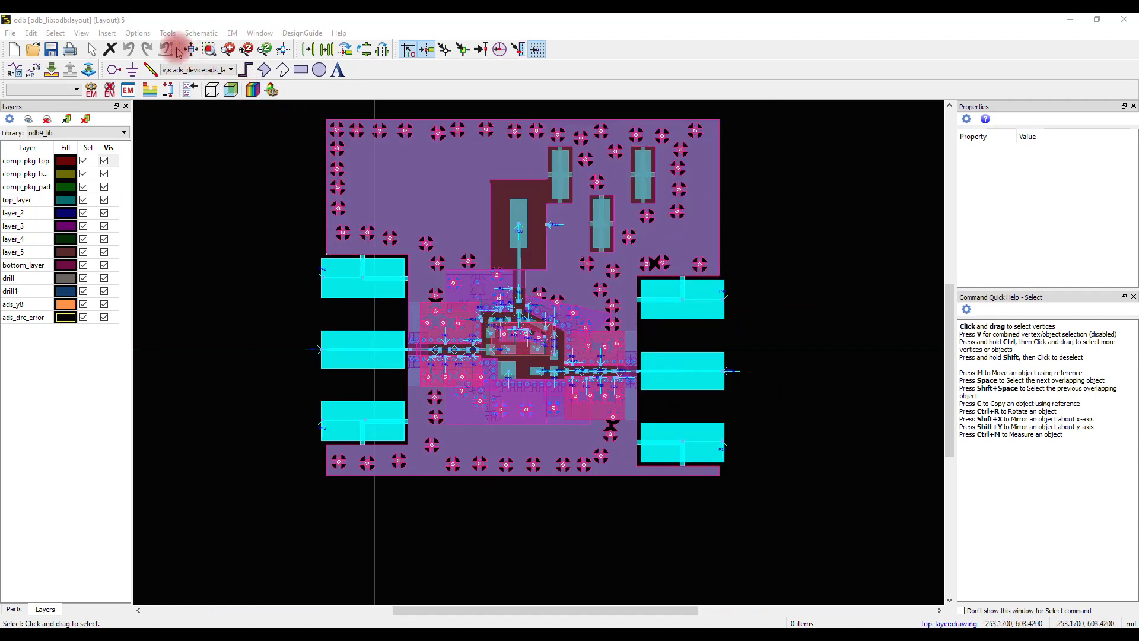
pyautogui.click(168, 32)
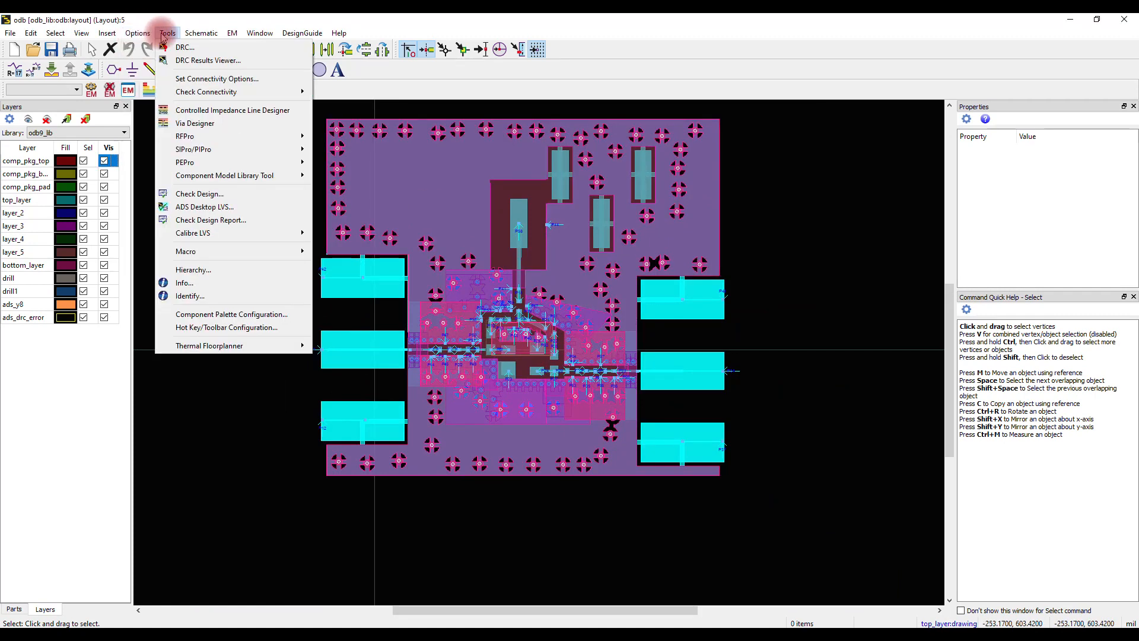
pyautogui.moveTo(194, 140)
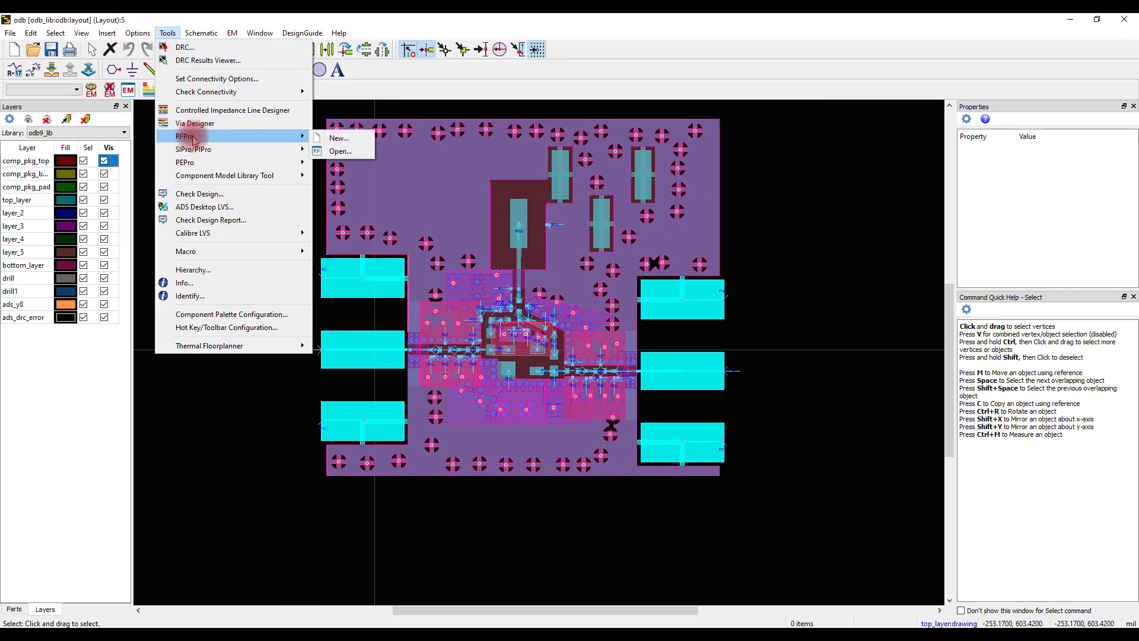
pyautogui.click(339, 139)
pyautogui.click(580, 353)
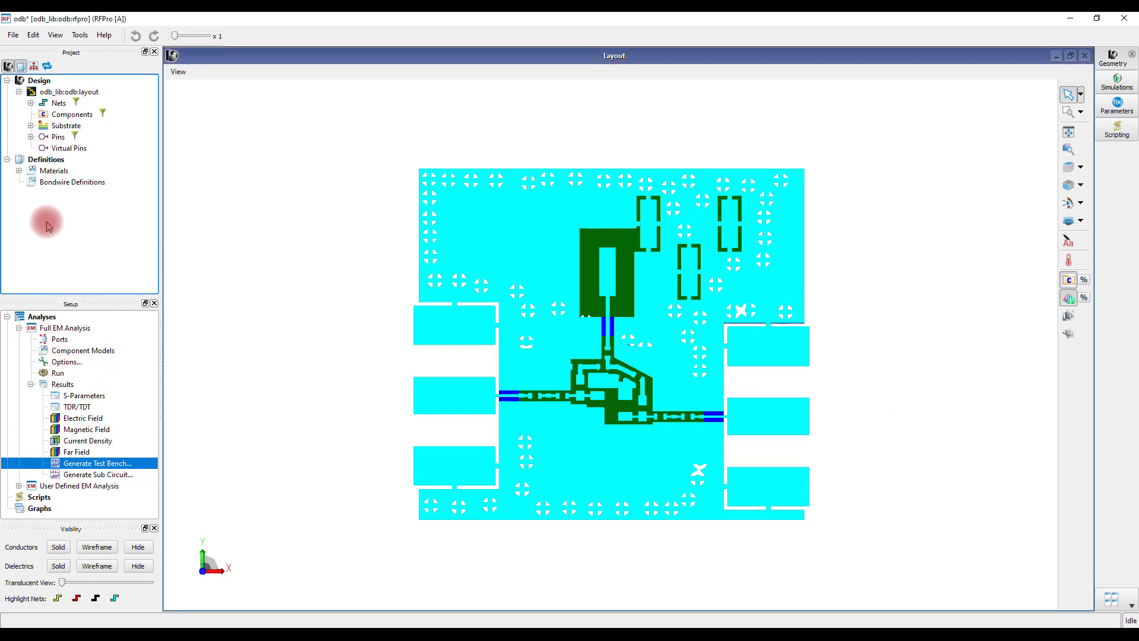
# - Create ports for the Full EM Analysis from all layout pins
pyautogui.click(57, 138)
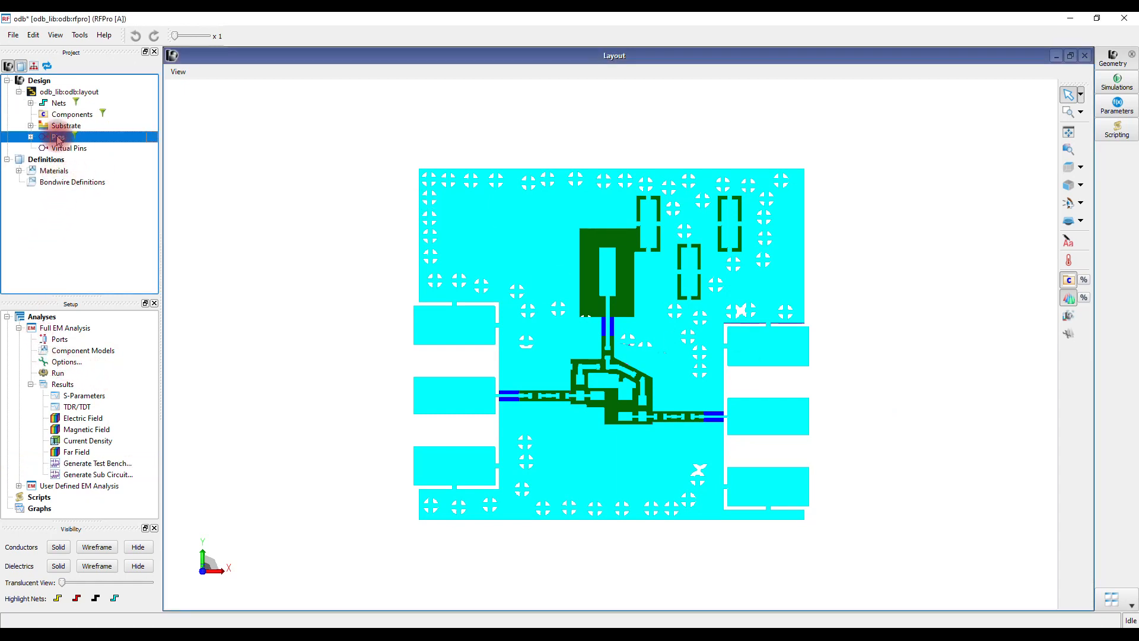
pyautogui.moveTo(58, 138); pyautogui.dragTo(61, 342)
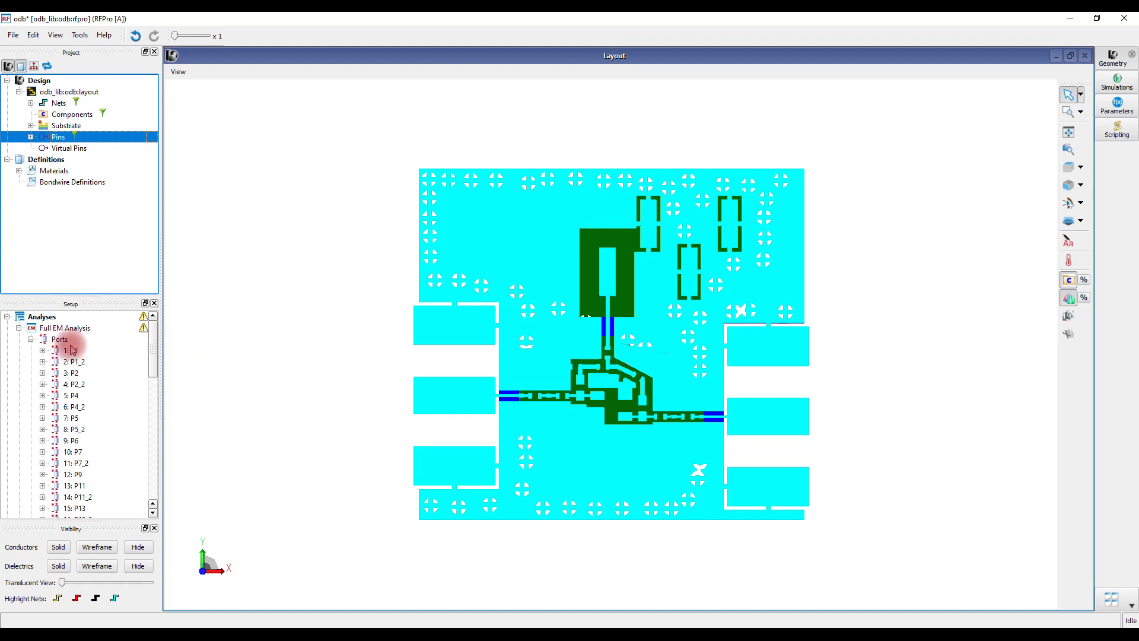
# - Delete the duplicate port P1_2 and add GND pin P42 to port P1
pyautogui.moveTo(144, 334)
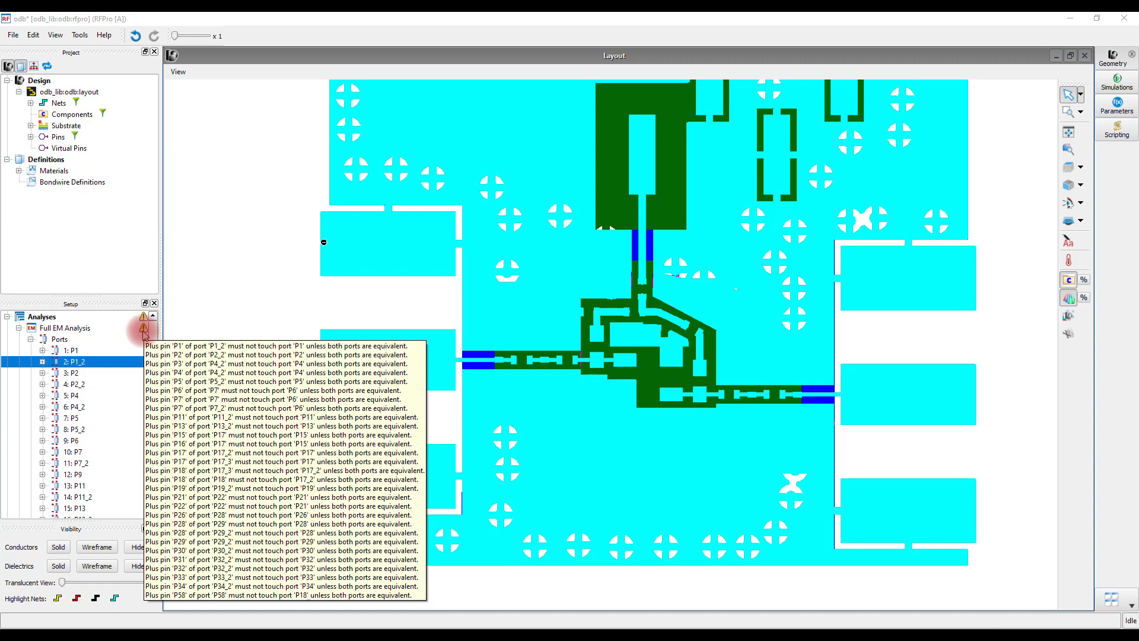
pyautogui.click(42, 350)
pyautogui.click(42, 385)
pyautogui.click(31, 136)
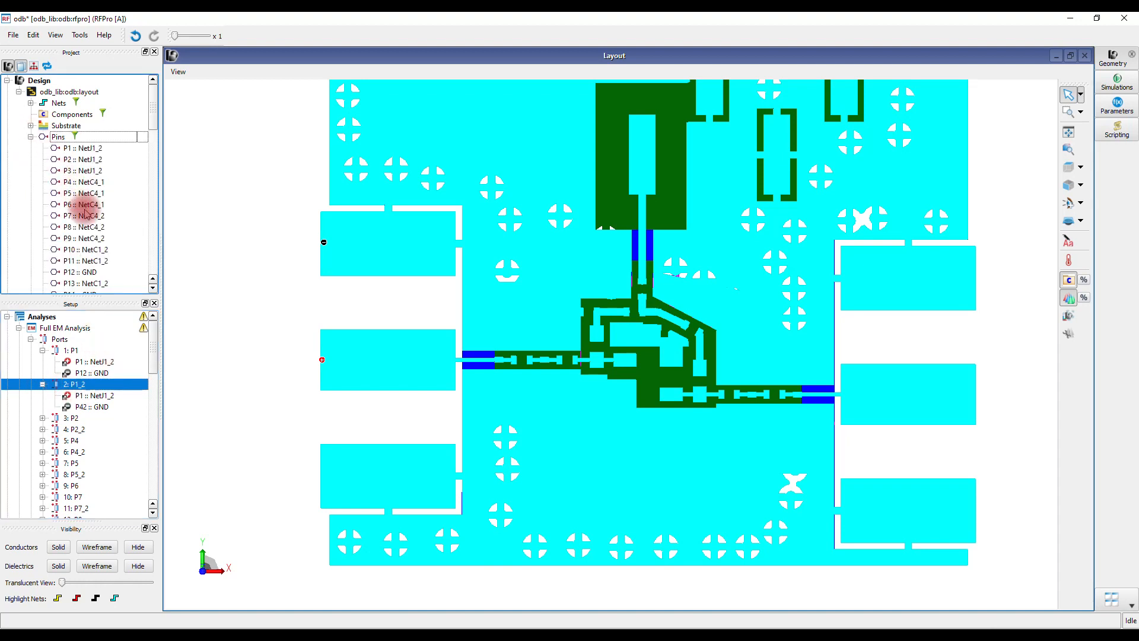
pyautogui.rightClick(80, 384)
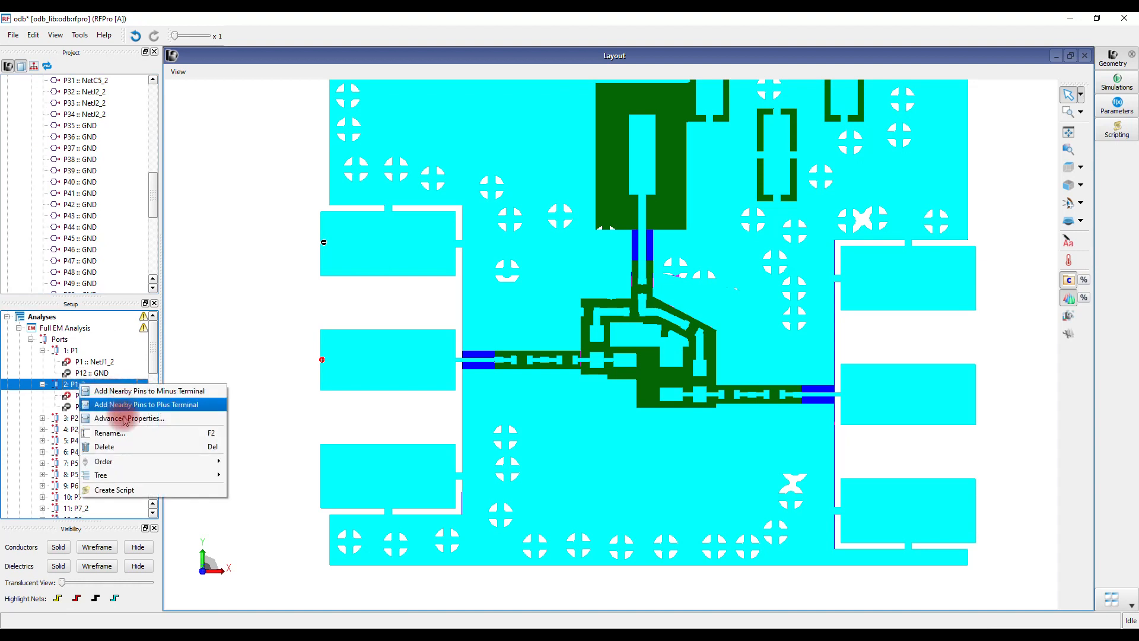
pyautogui.click(115, 453)
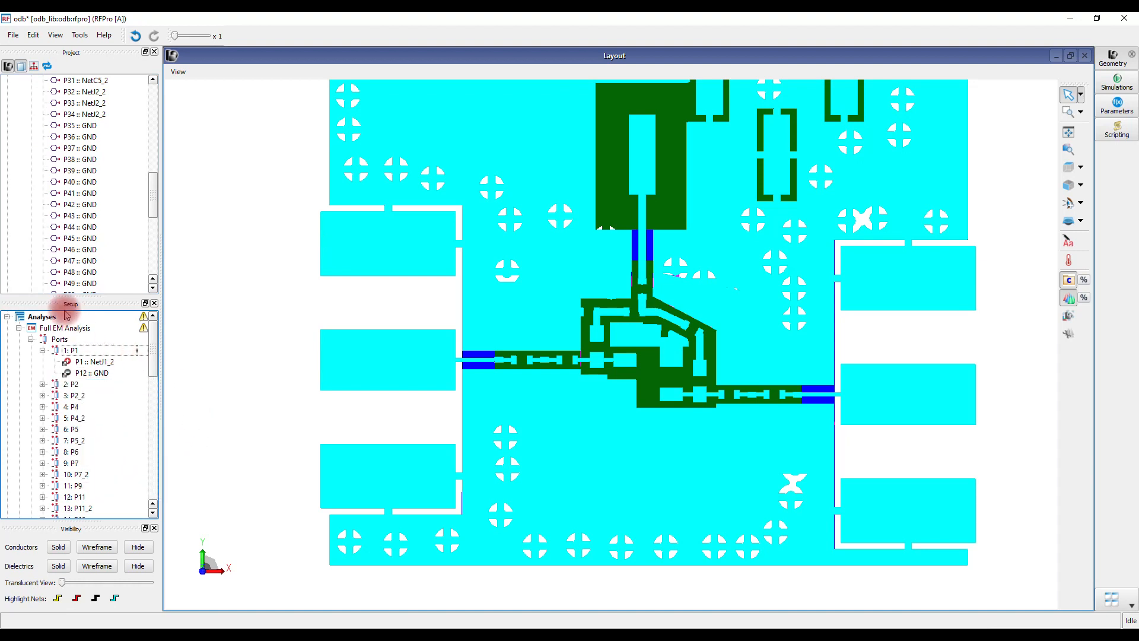
pyautogui.click(65, 206)
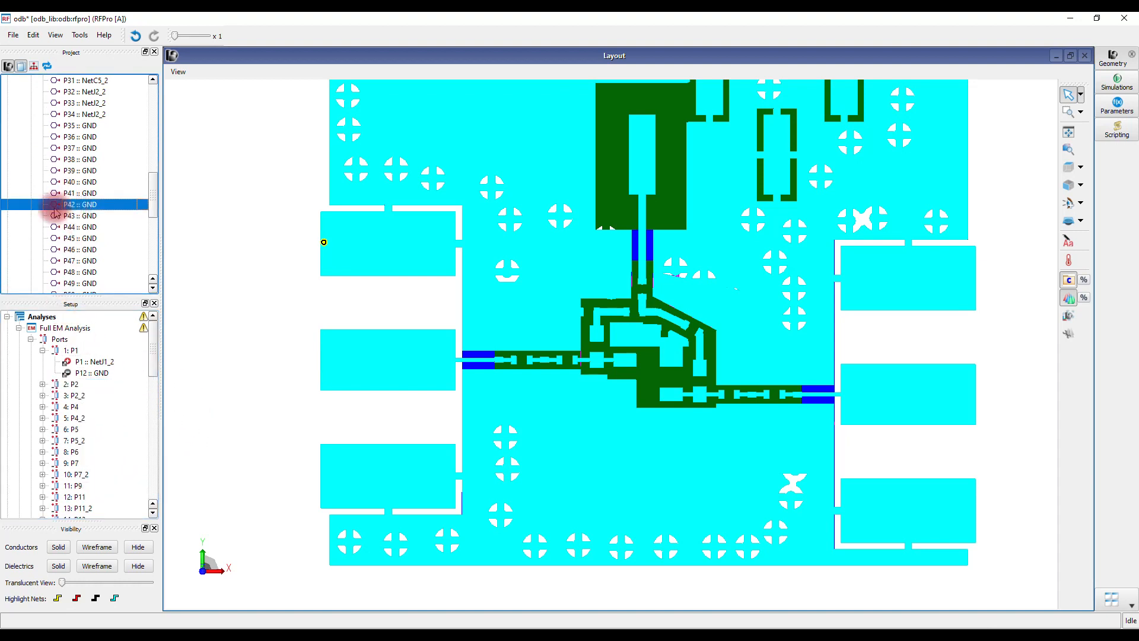
pyautogui.moveTo(69, 209); pyautogui.dragTo(71, 355)
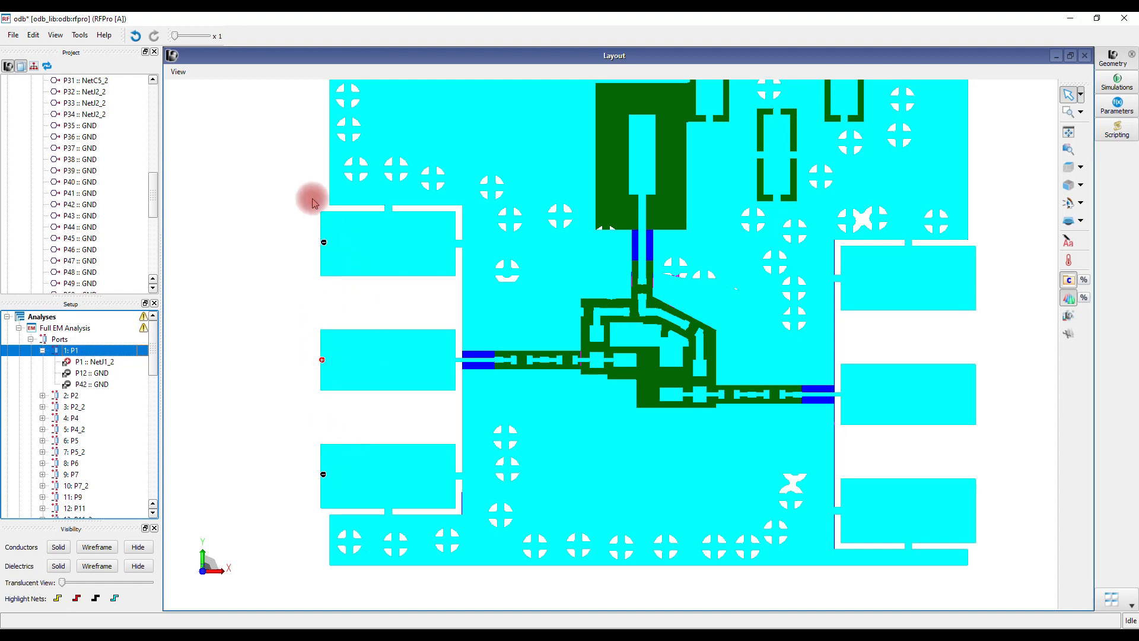
# - Add GND pin P45 from the duplicate port P2_2 to port P2
pyautogui.click(68, 395)
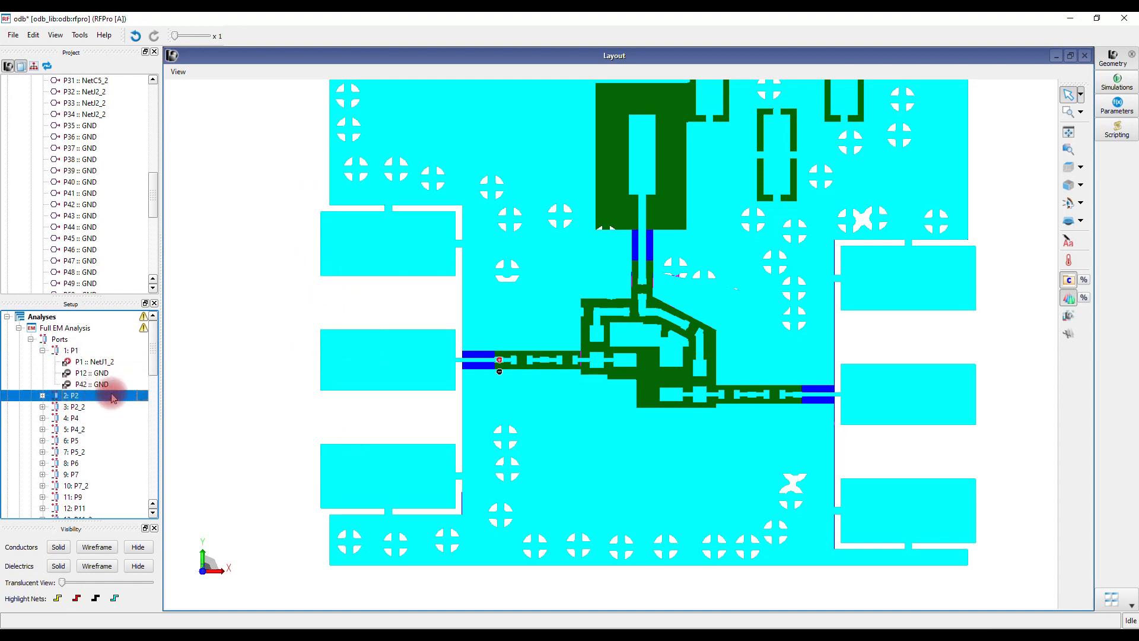
pyautogui.click(42, 396)
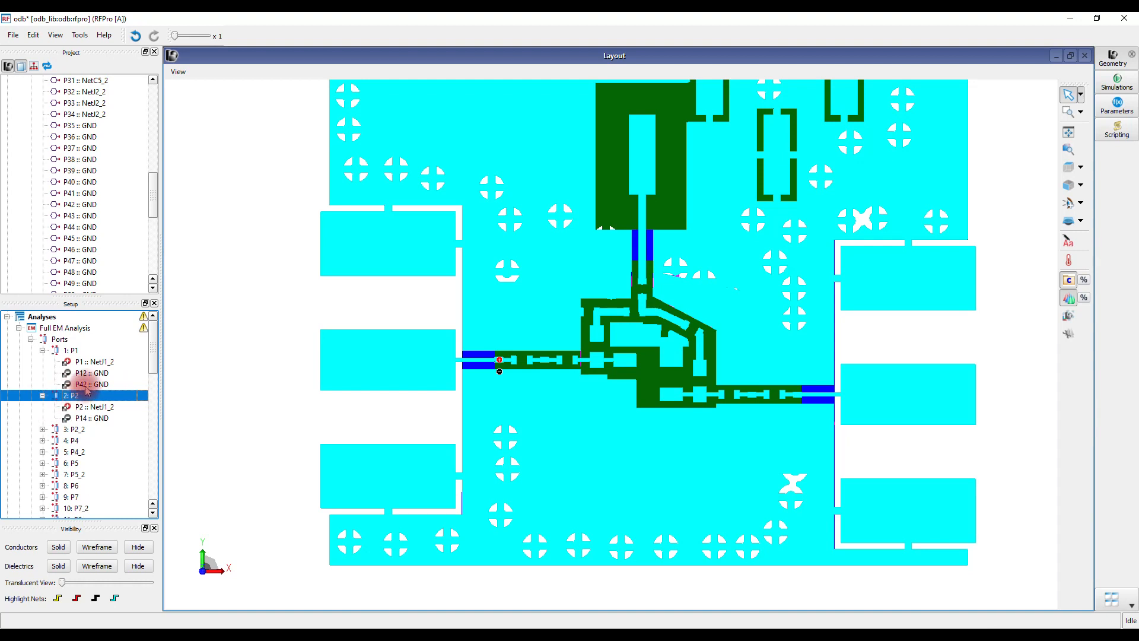
pyautogui.scroll(-3, 94, 381)
pyautogui.scroll(3, 87, 356)
pyautogui.click(95, 394)
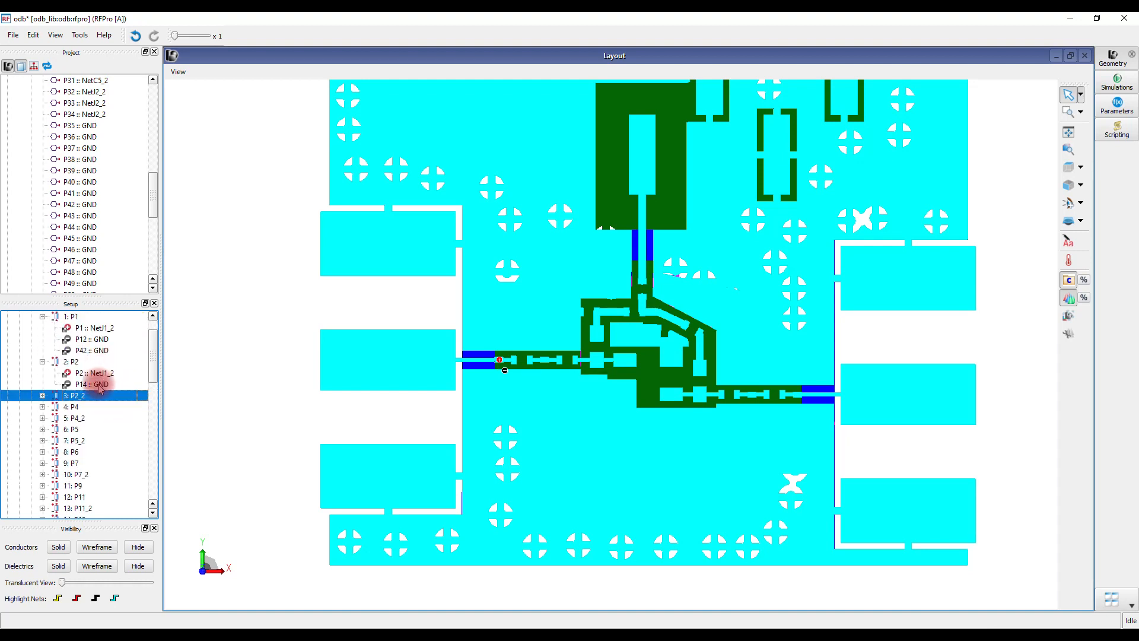
pyautogui.scroll(-7, 89, 394)
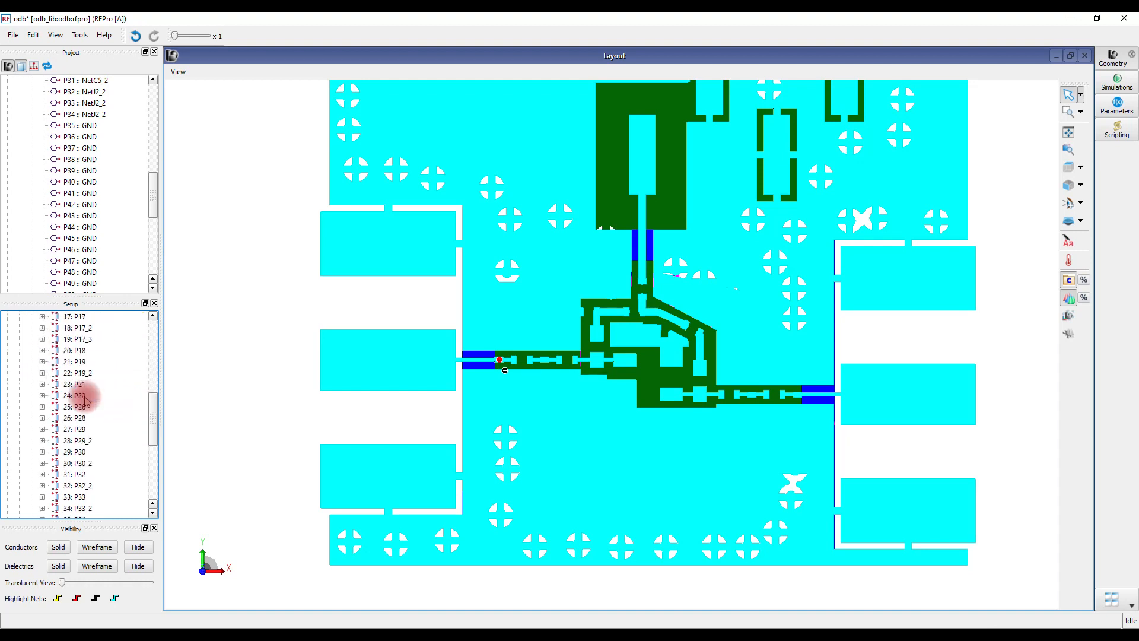
pyautogui.scroll(-6, 88, 399)
pyautogui.scroll(6, 88, 398)
pyautogui.scroll(5, 89, 398)
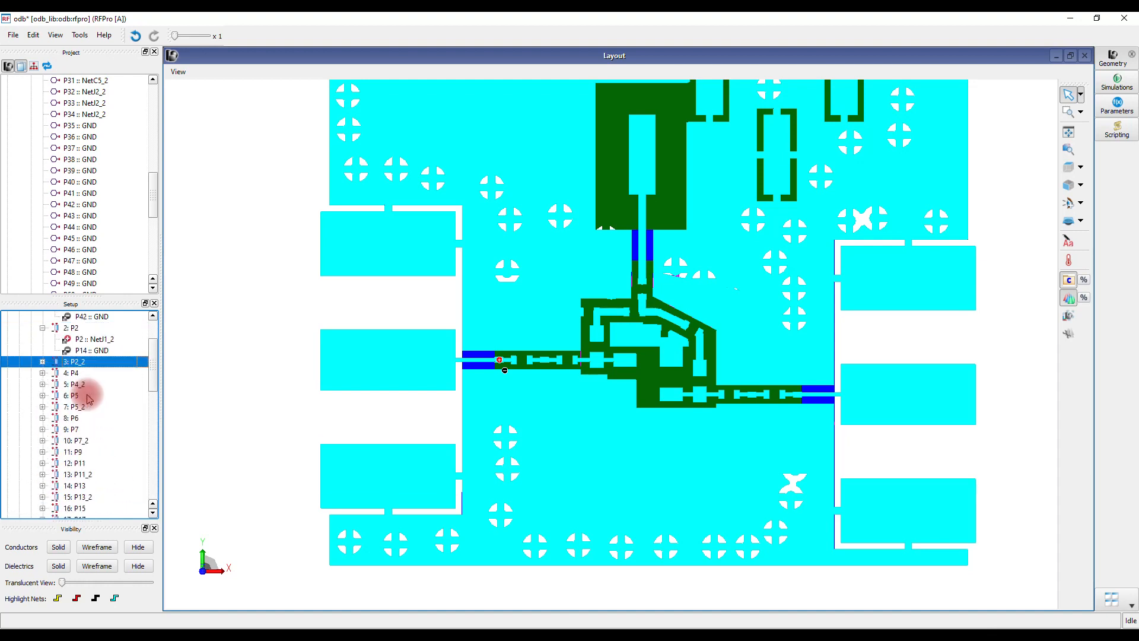
pyautogui.scroll(2, 89, 398)
pyautogui.click(42, 429)
pyautogui.moveTo(92, 455); pyautogui.dragTo(83, 402)
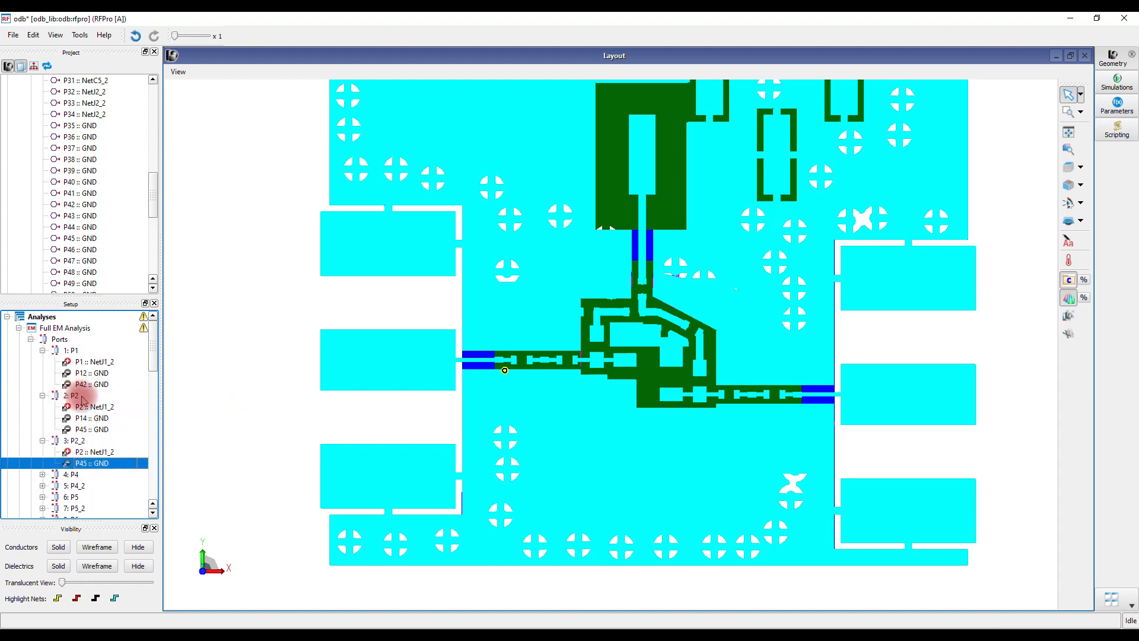
# - Delete the duplicate port P2_2 from the Full EM Analysis
pyautogui.click(76, 396)
pyautogui.click(73, 440)
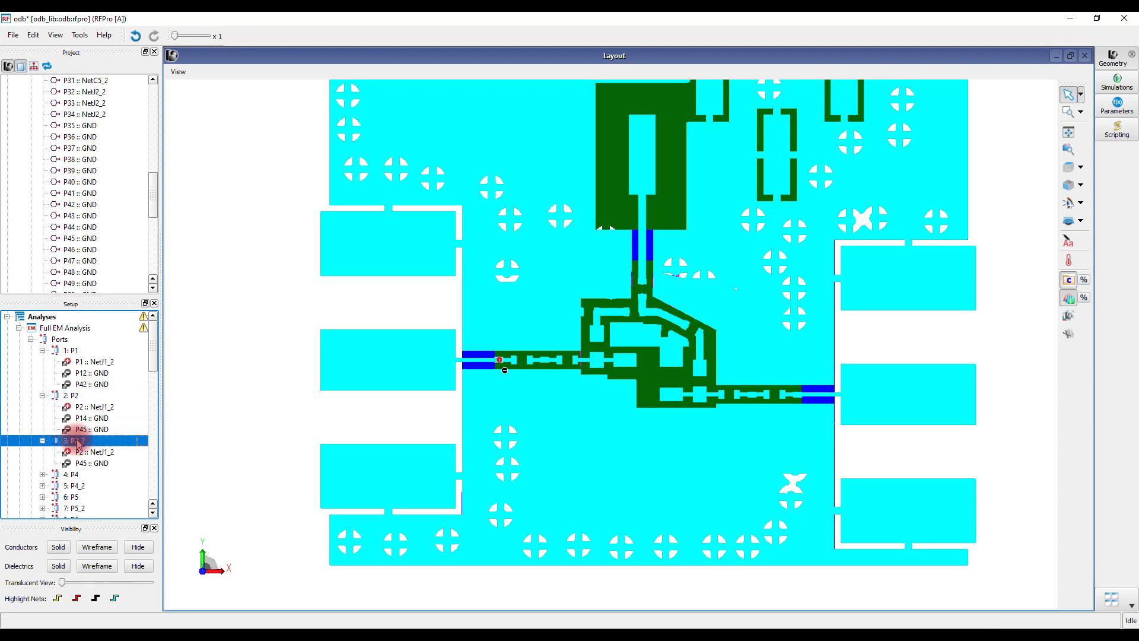
pyautogui.rightClick(75, 440)
pyautogui.click(103, 503)
# - Add GND pin P47 from the duplicate port P4_2 to port P4
pyautogui.scroll(-2, 88, 445)
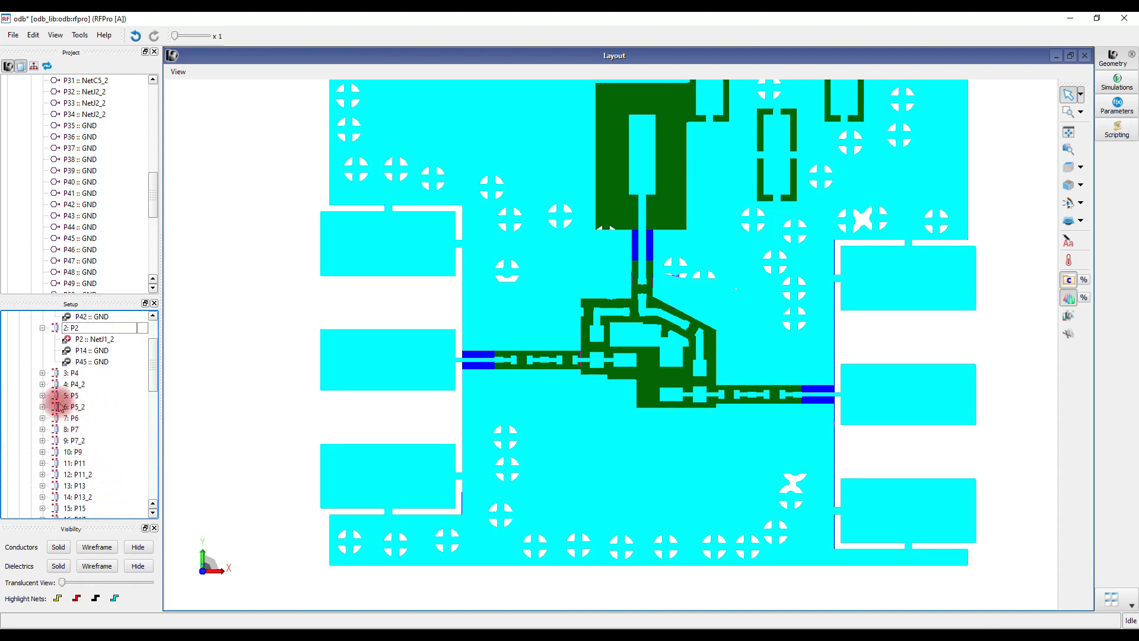
pyautogui.click(42, 384)
pyautogui.click(91, 419)
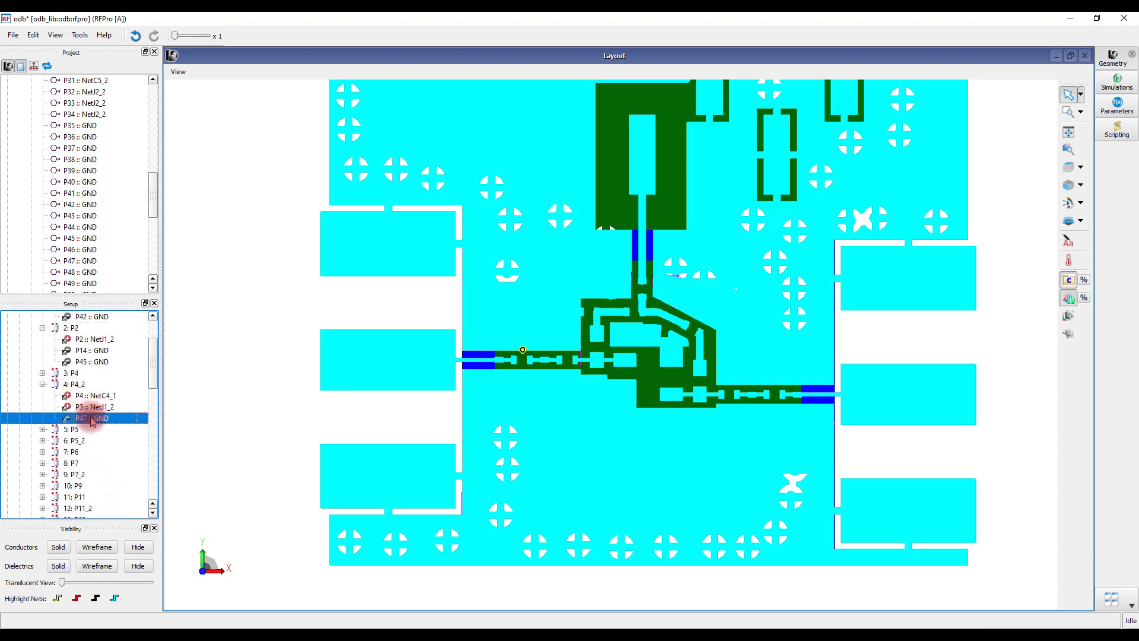
pyautogui.doubleClick(72, 372)
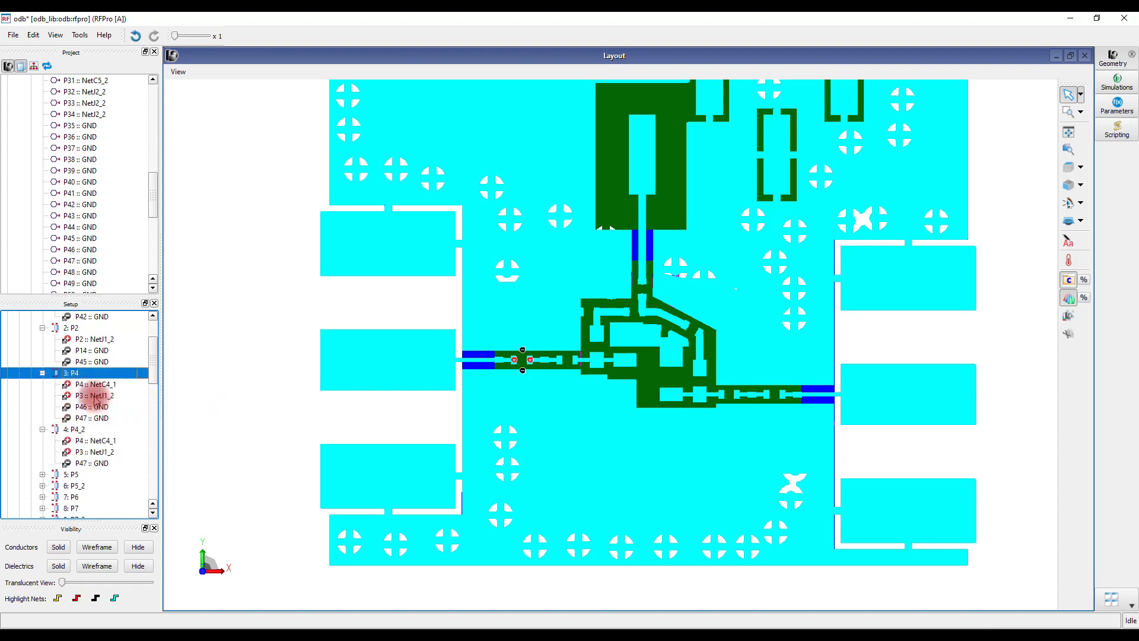
# - Delete the plus pin P3 (NetJ1_2) from port P4
pyautogui.click(95, 386)
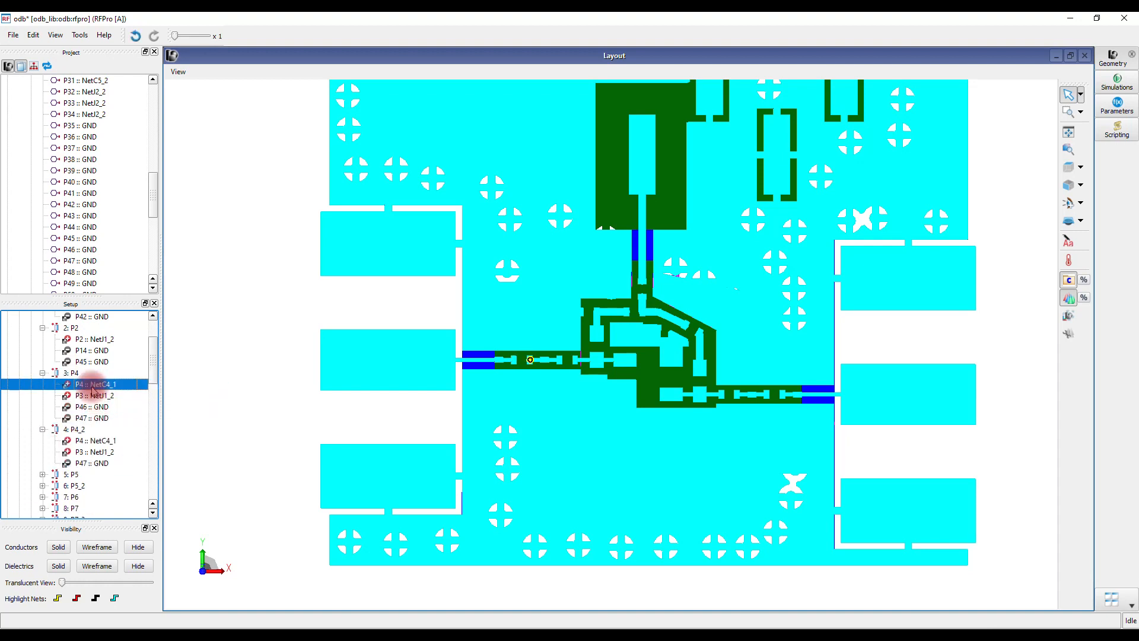
pyautogui.rightClick(95, 395)
pyautogui.click(115, 416)
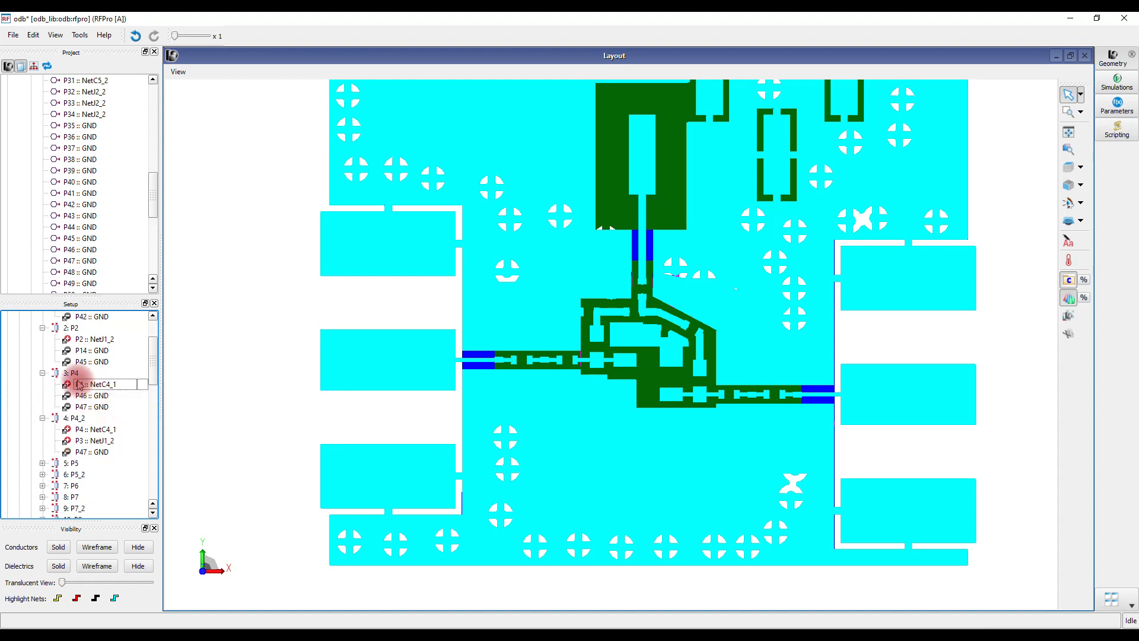
# - Delete the duplicate port P4_2 from the Full EM Analysis
pyautogui.rightClick(80, 418)
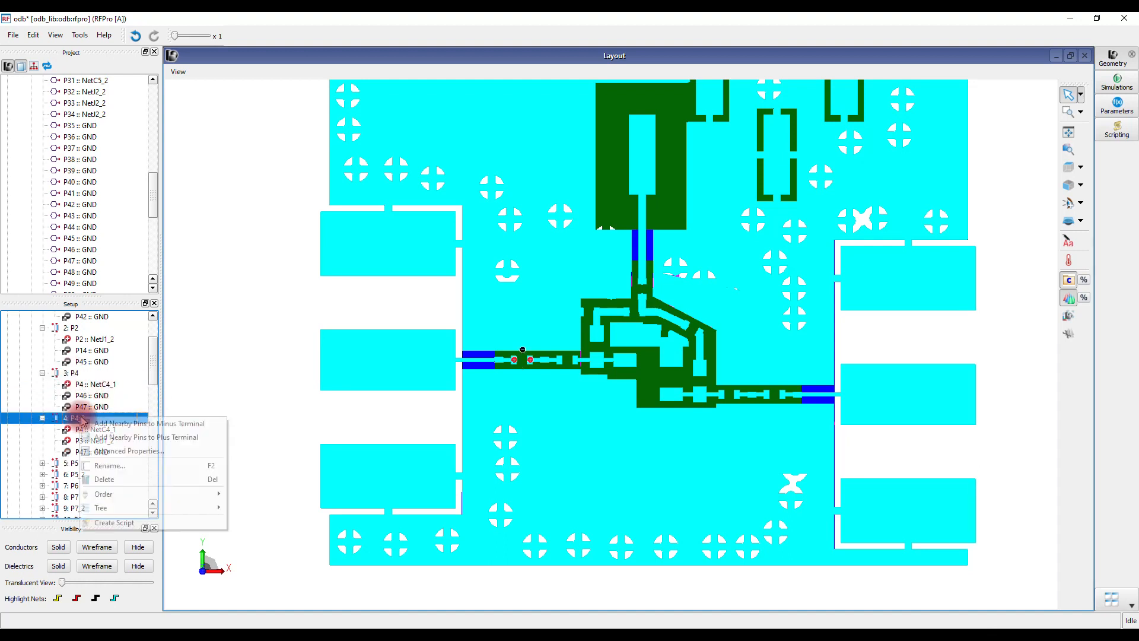
pyautogui.click(109, 469)
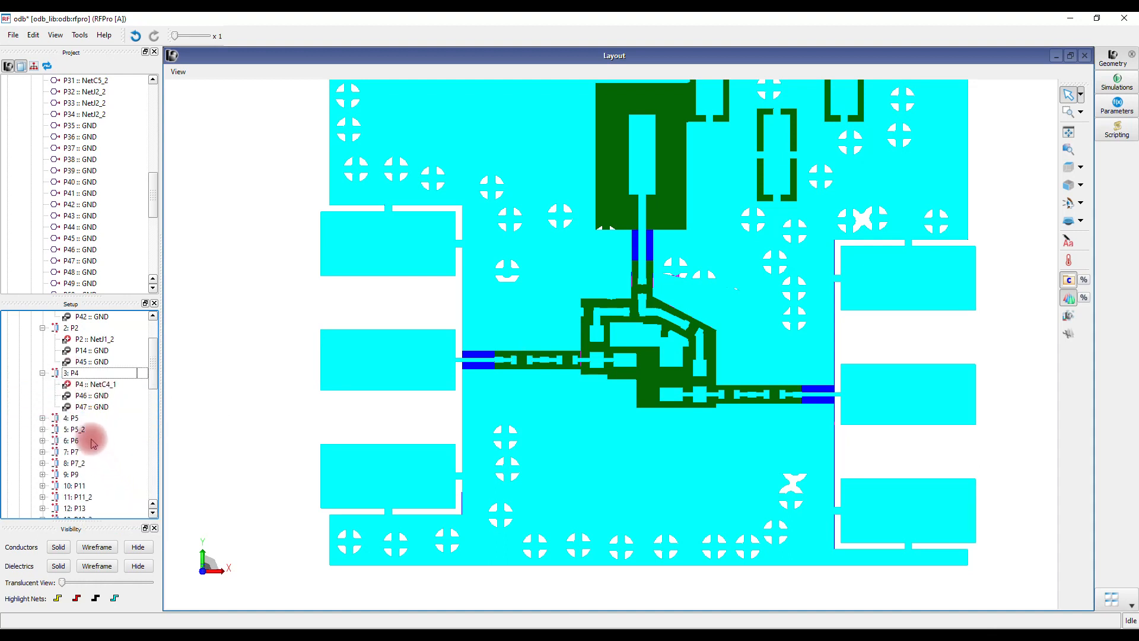
# - Add GND pin P48 from the duplicate port P5_2 to port P5 and delete port P5_2
pyautogui.click(43, 419)
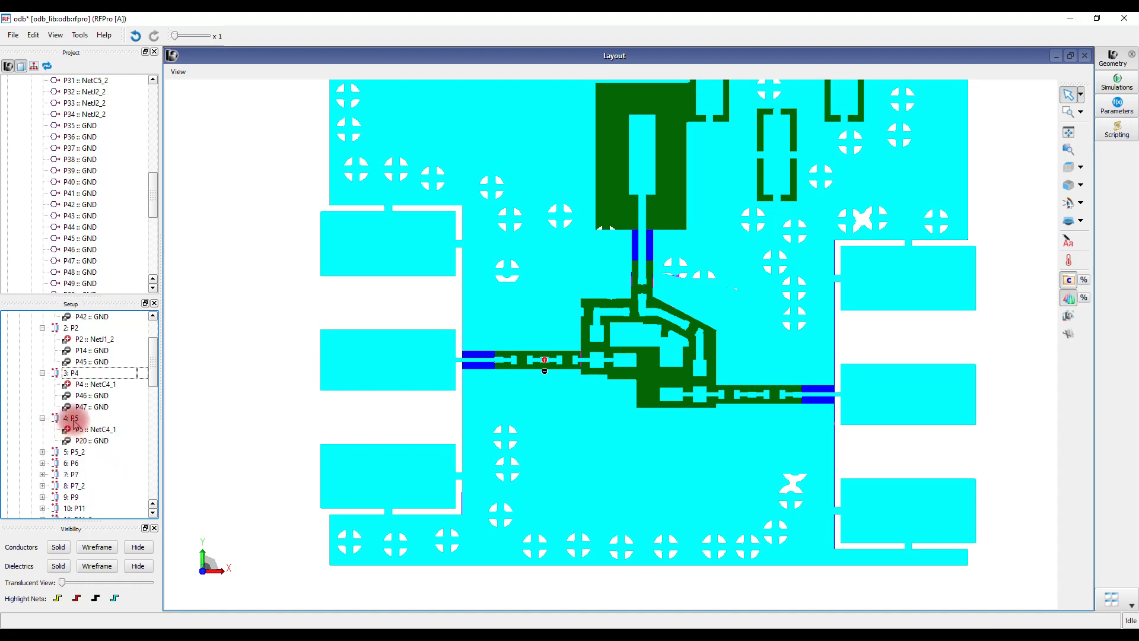
pyautogui.click(74, 419)
pyautogui.scroll(-1, 105, 423)
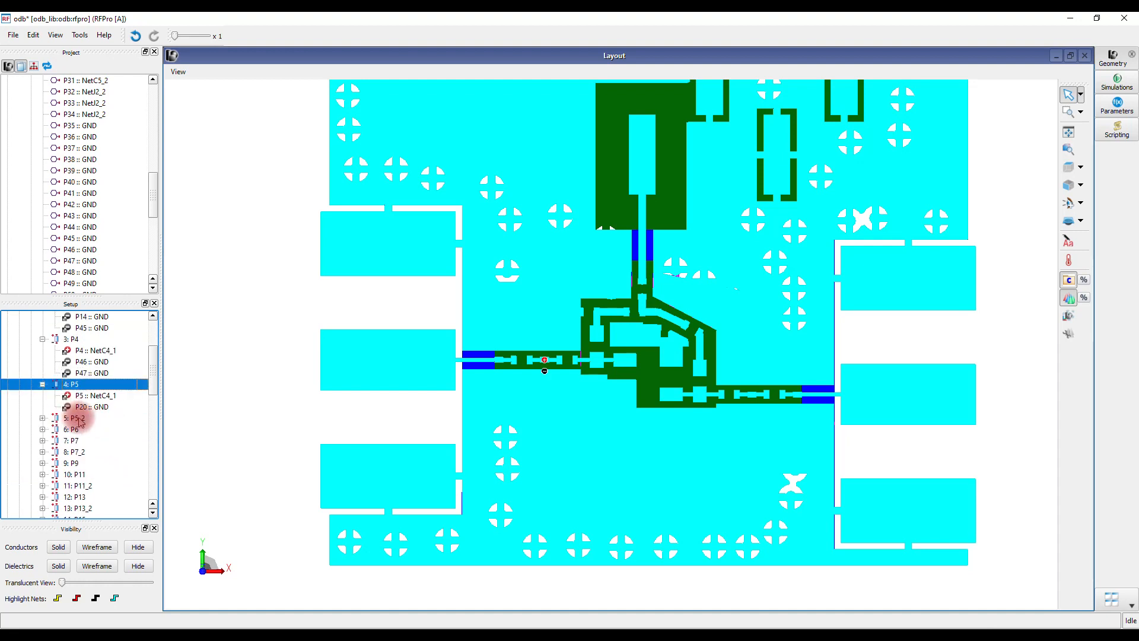
pyautogui.click(42, 418)
pyautogui.moveTo(99, 439); pyautogui.dragTo(77, 390)
pyautogui.click(76, 385)
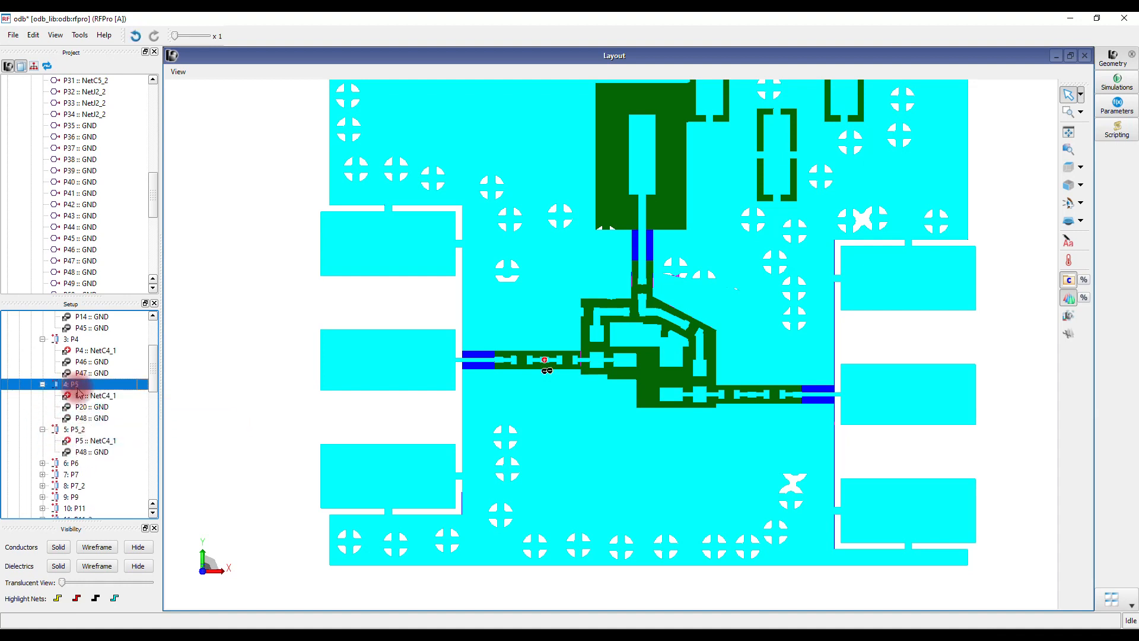
pyautogui.rightClick(80, 433)
pyautogui.click(98, 482)
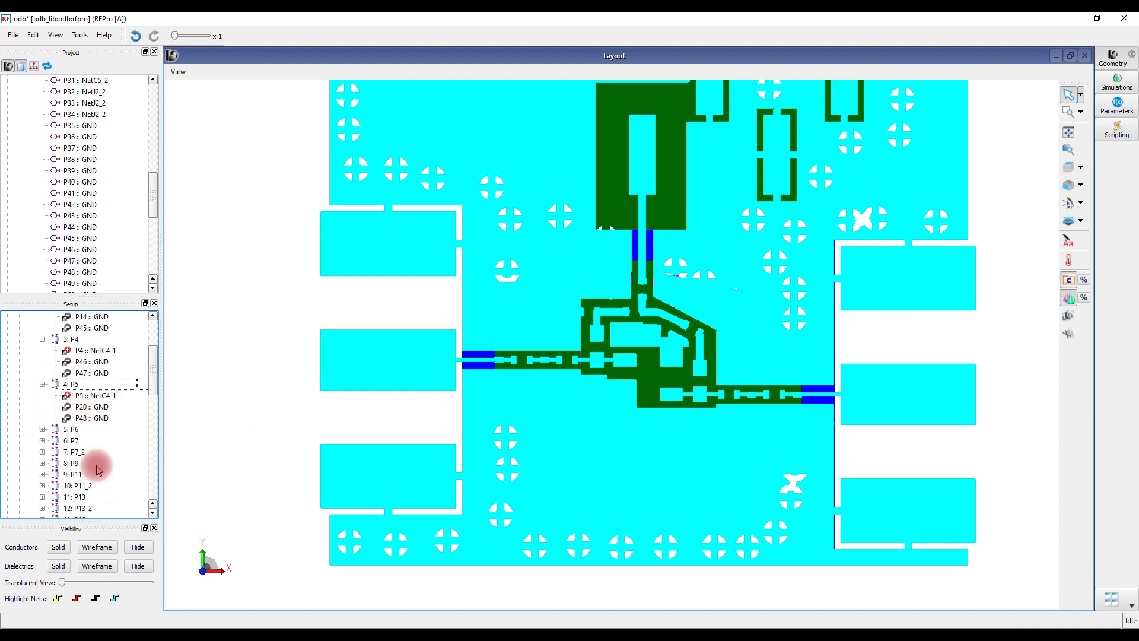
# - Add GND pin P51 from the duplicate port P7_2 to port P7 and delete plus pin P6 (NetC4_1) from port P7
pyautogui.scroll(-1, 83, 445)
pyautogui.click(43, 419)
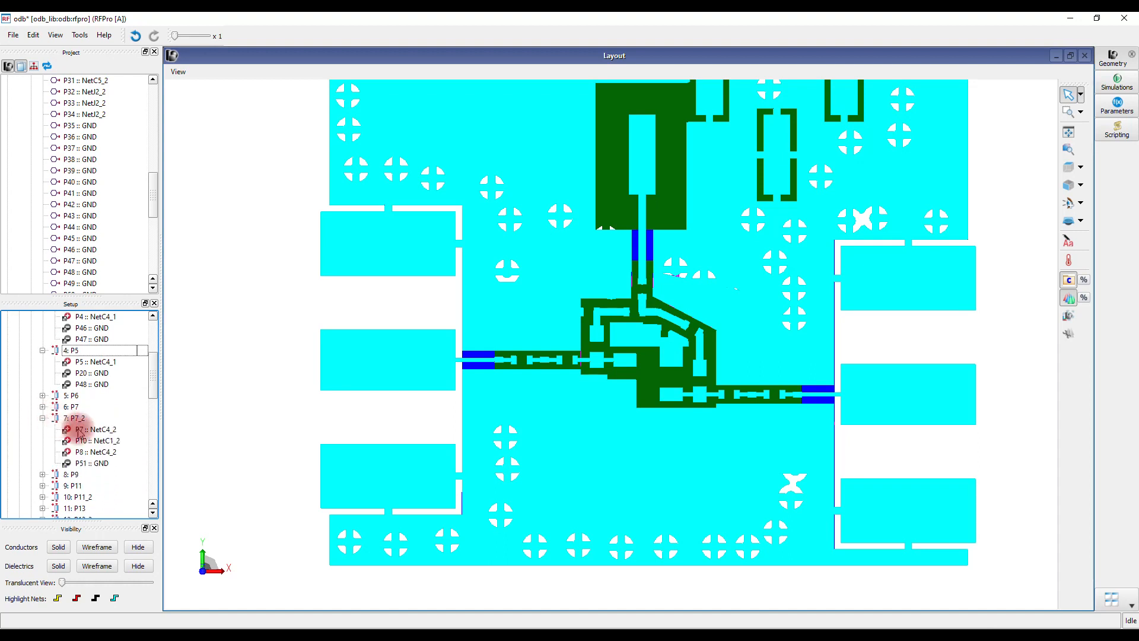
pyautogui.click(90, 465)
pyautogui.doubleClick(76, 408)
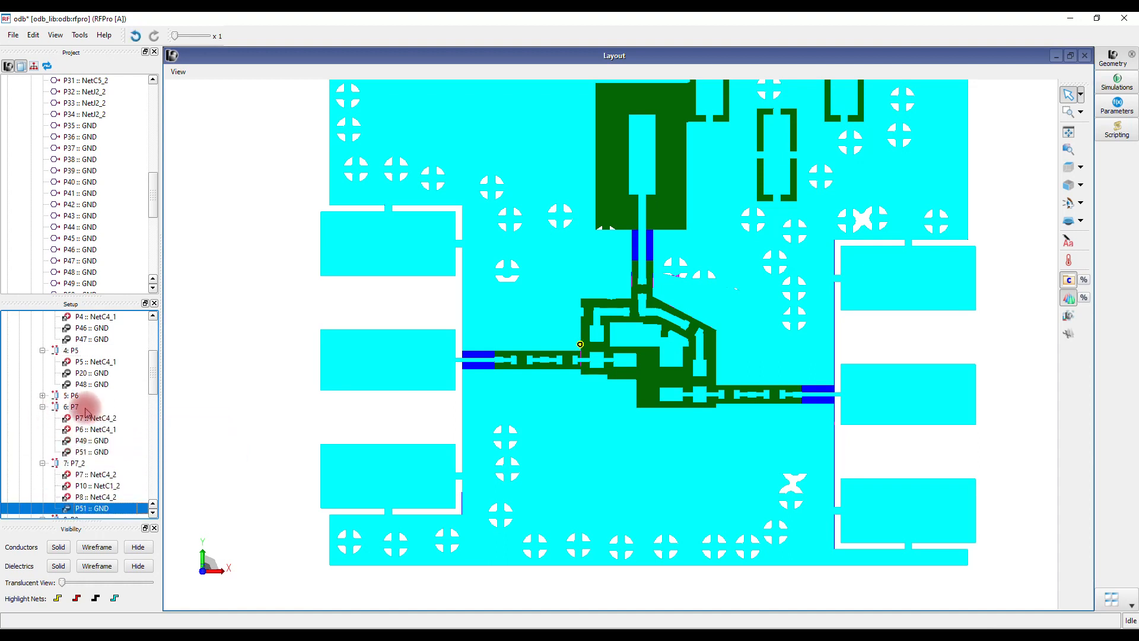
pyautogui.click(87, 430)
pyautogui.rightClick(87, 429)
pyautogui.click(88, 454)
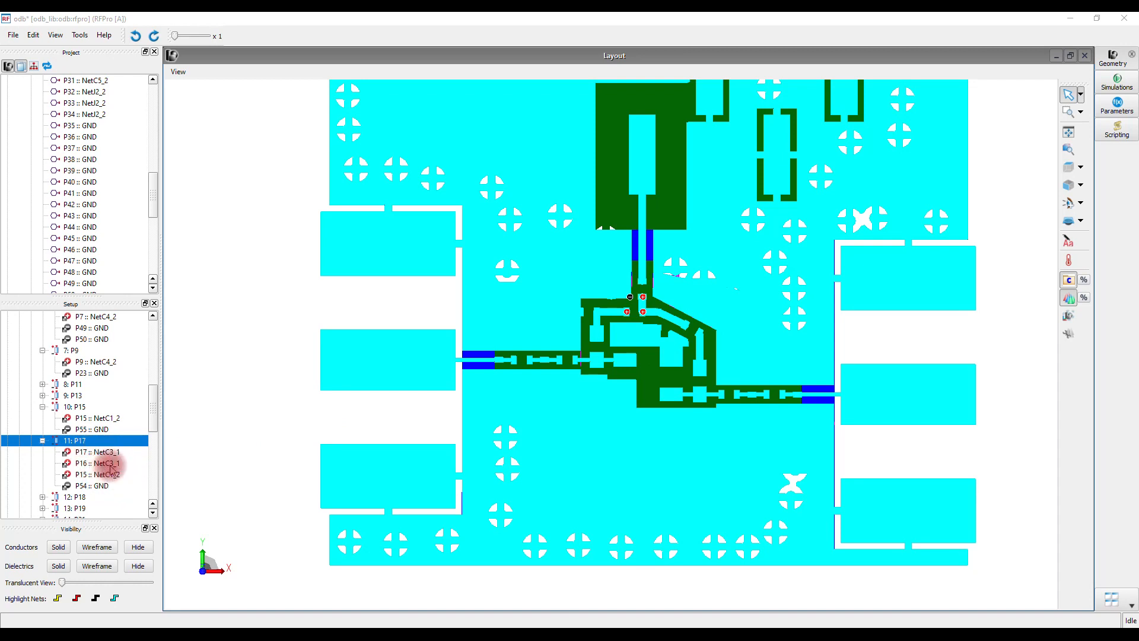
# - Delete the plus pins P16 (NetC3_1) and P15 (NetC1_2) from port P17
pyautogui.click(99, 463)
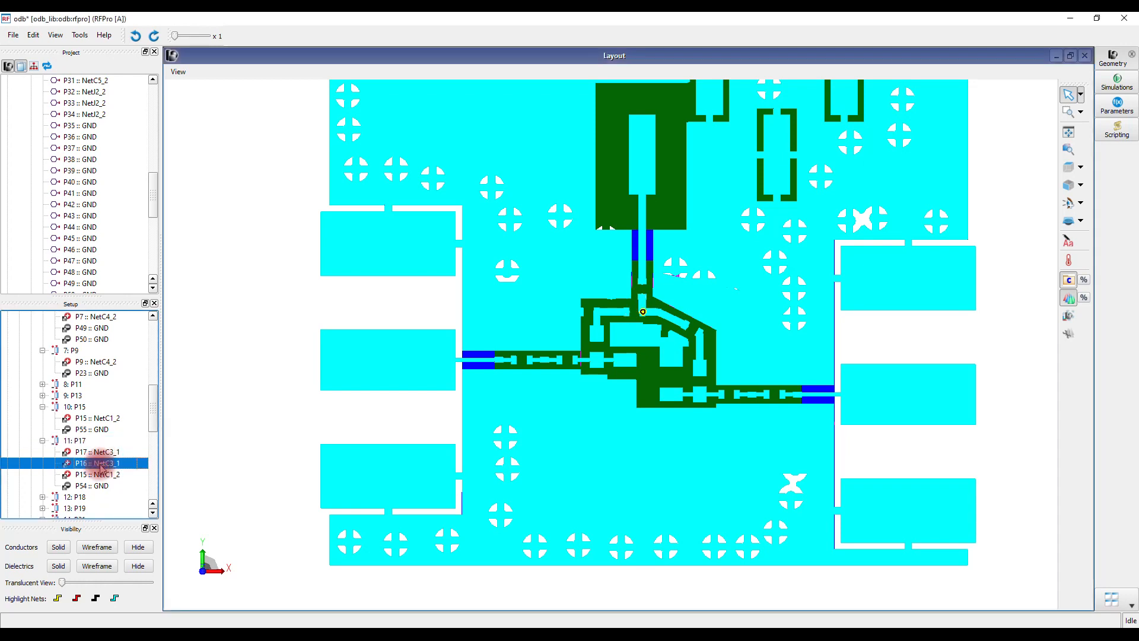
pyautogui.click(123, 485)
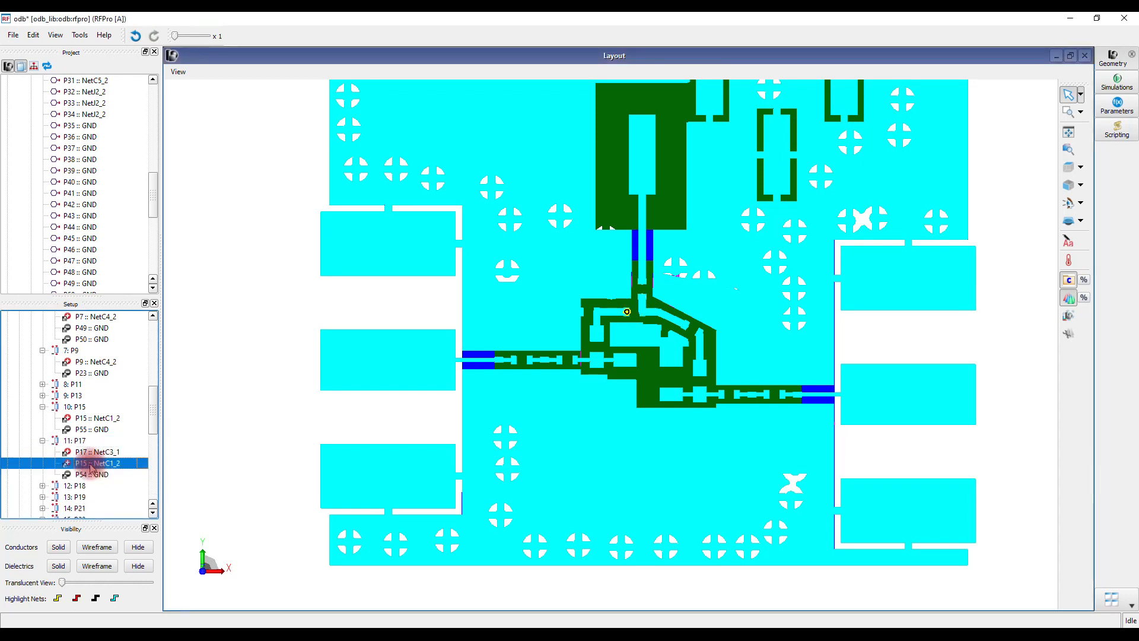
pyautogui.rightClick(90, 464)
pyautogui.click(116, 485)
pyautogui.click(84, 442)
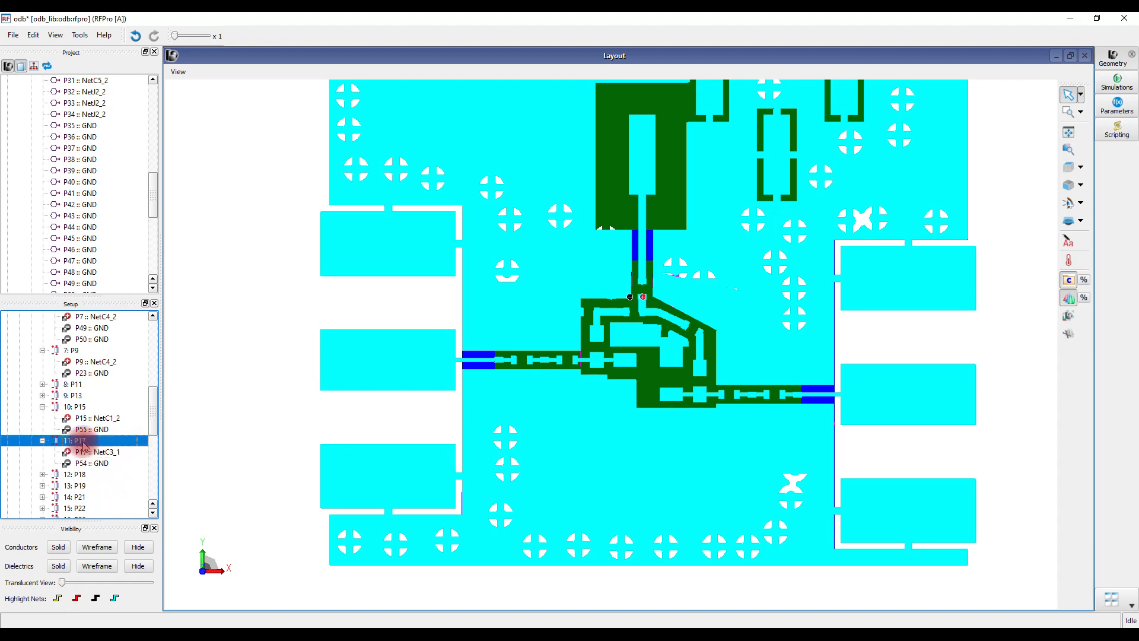
# - Delete the extra plus pin from port P18, keeping P18 (NetJ3_1) and GND pin P41
pyautogui.scroll(-1, 117, 455)
pyautogui.click(42, 440)
pyautogui.scroll(-1, 89, 437)
pyautogui.click(89, 430)
pyautogui.rightClick(89, 429)
pyautogui.click(115, 451)
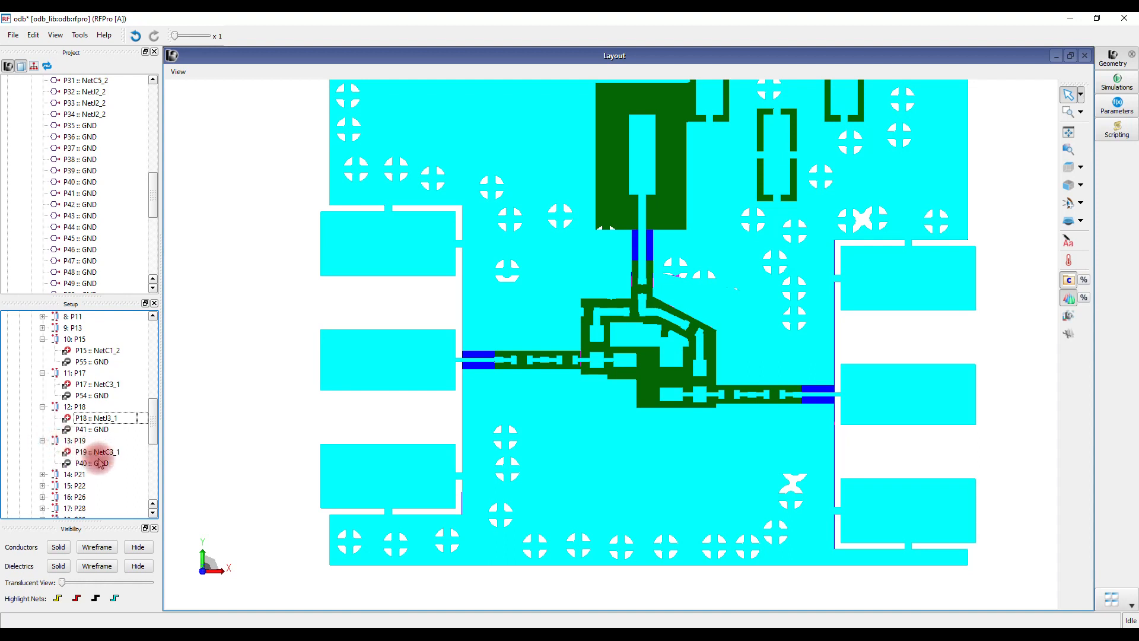
# - Delete the plus pin P22 (NetL8_2) from port P21
pyautogui.scroll(-2, 36, 457)
pyautogui.click(42, 406)
pyautogui.click(74, 429)
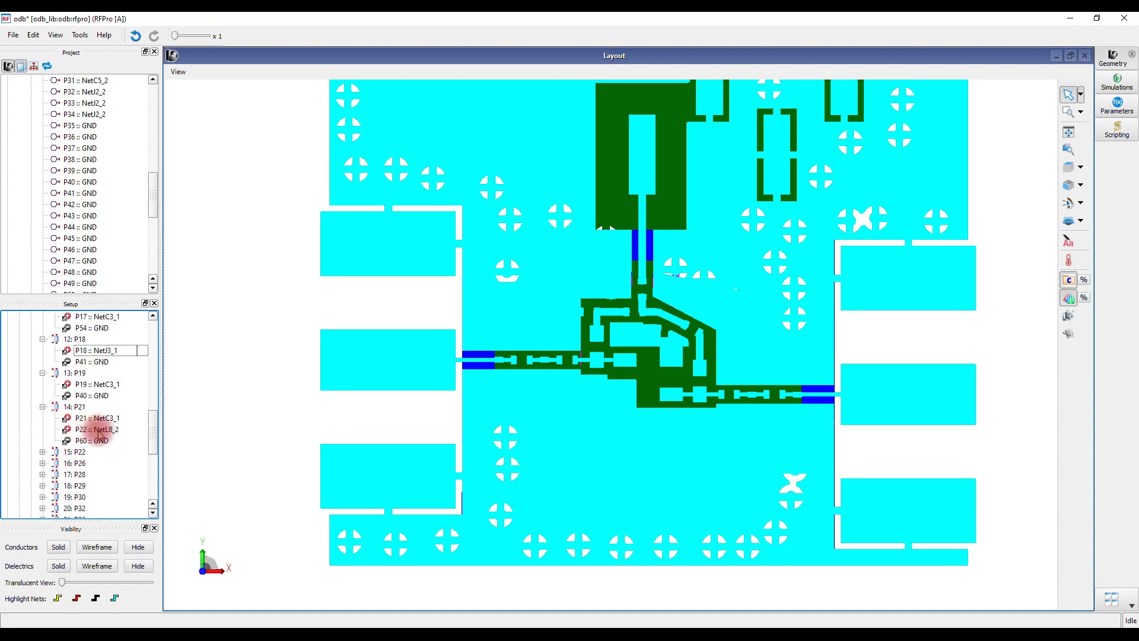
pyautogui.rightClick(74, 429)
pyautogui.click(122, 447)
# - Delete the plus pin P21 (NetC3_1) from port P22
pyautogui.doubleClick(57, 442)
pyautogui.scroll(-1, 71, 439)
pyautogui.click(89, 429)
pyautogui.rightClick(89, 432)
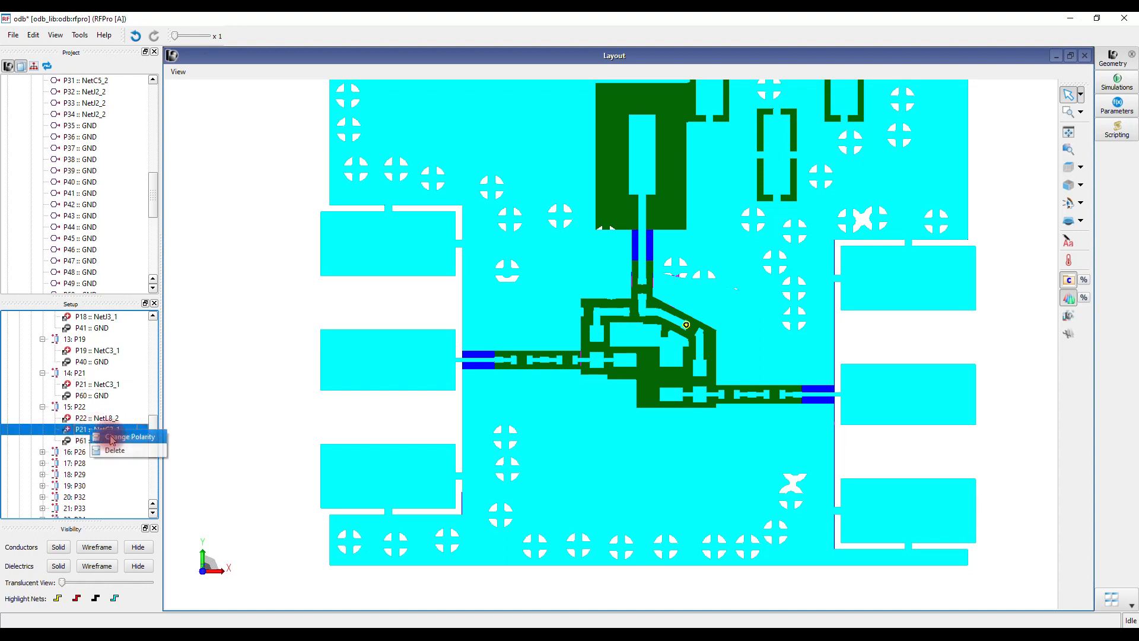
pyautogui.click(121, 448)
# - Delete the plus pin P24 (NetC5_1) from port P26
pyautogui.click(43, 441)
pyautogui.scroll(-1, 53, 445)
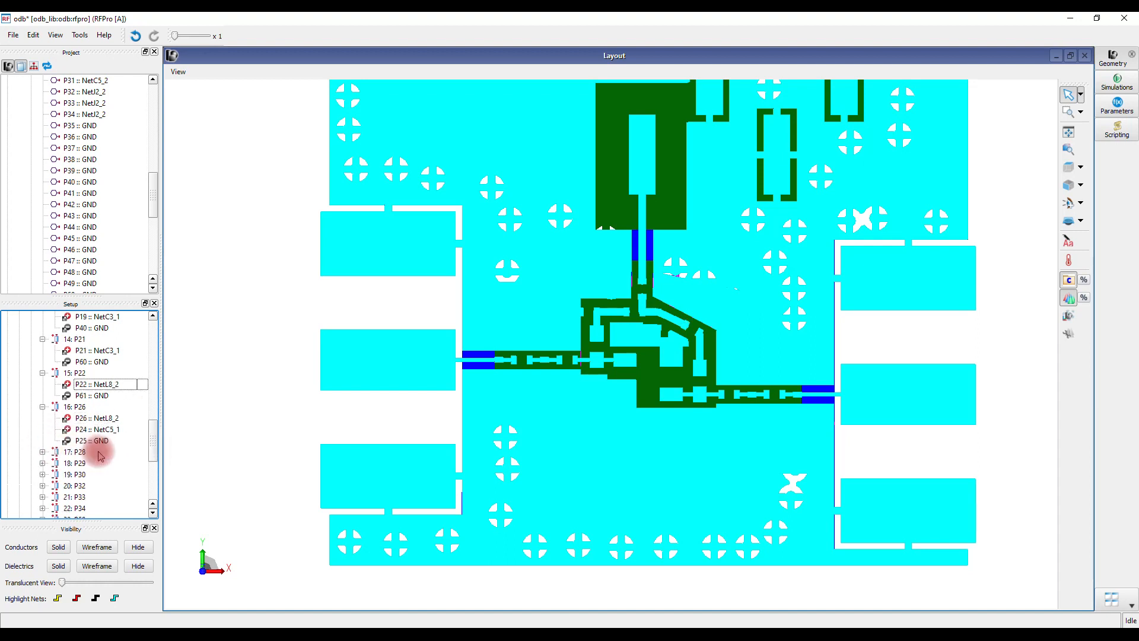
pyautogui.click(88, 430)
pyautogui.rightClick(88, 432)
pyautogui.click(110, 450)
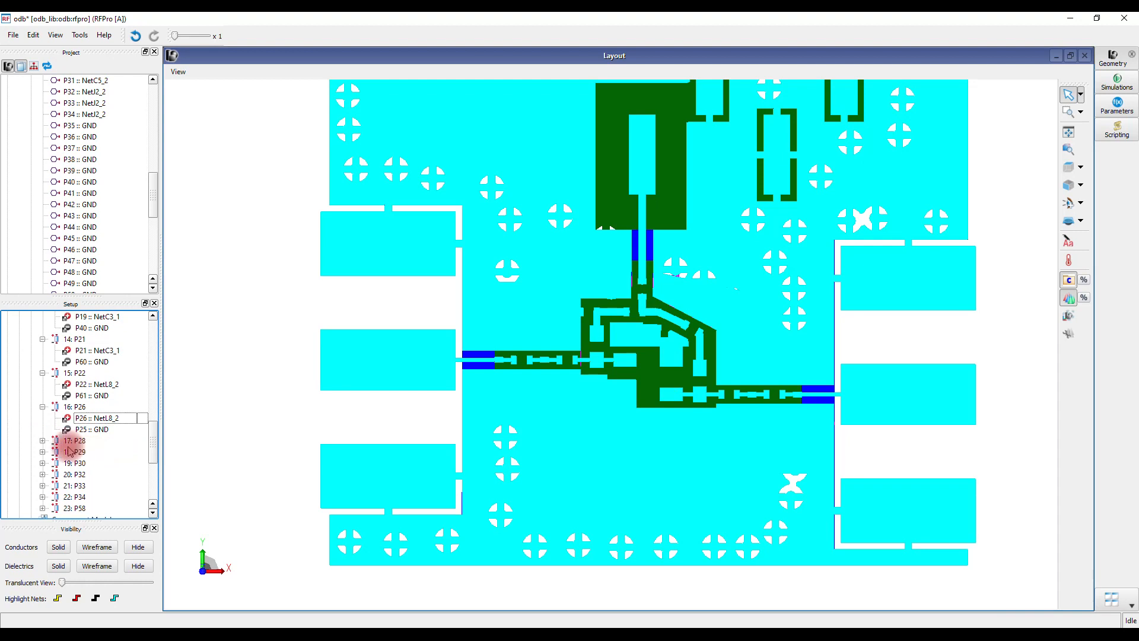
# - Delete the two extra pins from port P28, keeping P28 (NetC5_1) and GND pin P62
pyautogui.click(91, 465)
pyautogui.rightClick(92, 465)
pyautogui.click(110, 483)
pyautogui.rightClick(89, 467)
pyautogui.click(106, 484)
# - Delete the plus pin P28 (NetC5_1) from port P29
pyautogui.click(44, 474)
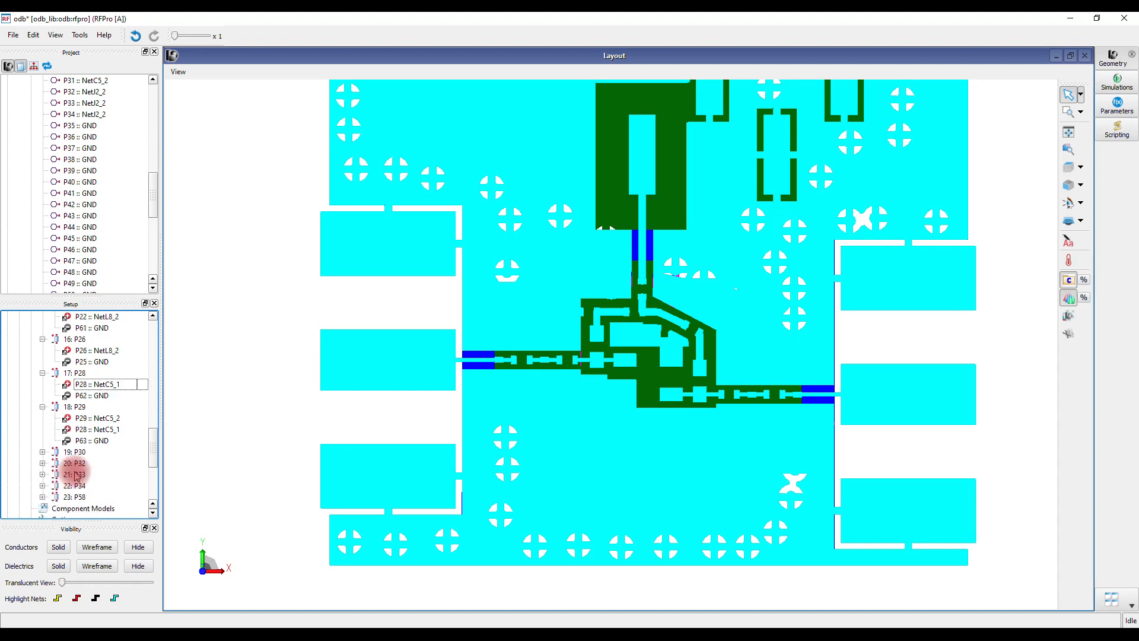
pyautogui.click(86, 430)
pyautogui.rightClick(88, 430)
pyautogui.click(110, 447)
# - Delete the plus pin P31 (NetC5_2) from port P32
pyautogui.click(43, 440)
pyautogui.click(43, 474)
pyautogui.scroll(-2, 89, 451)
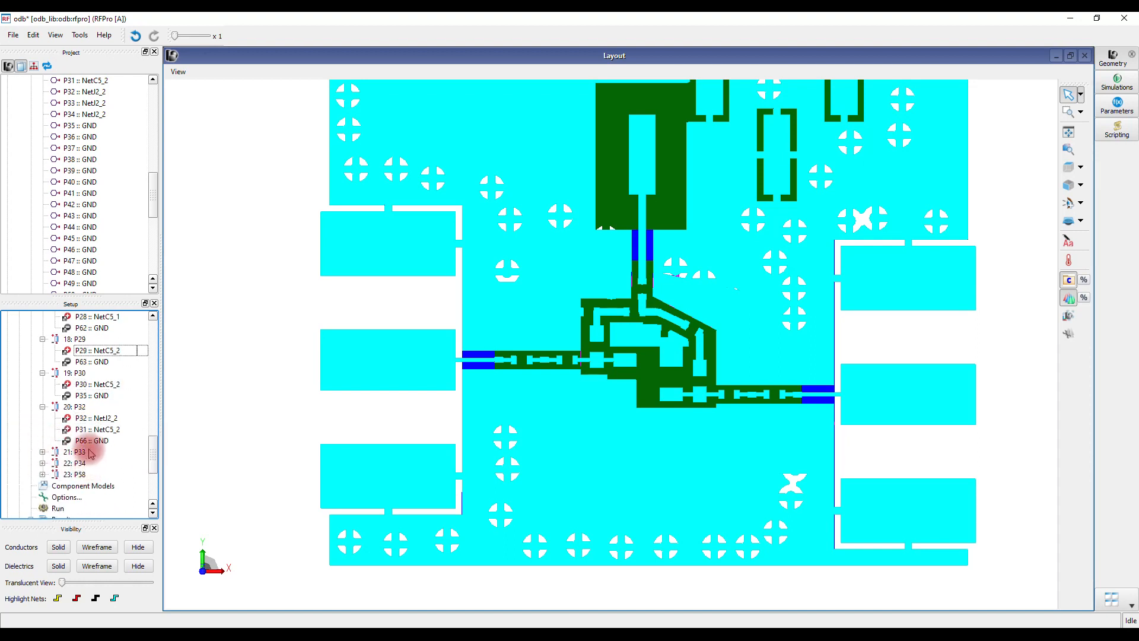
pyautogui.click(89, 429)
pyautogui.rightClick(89, 429)
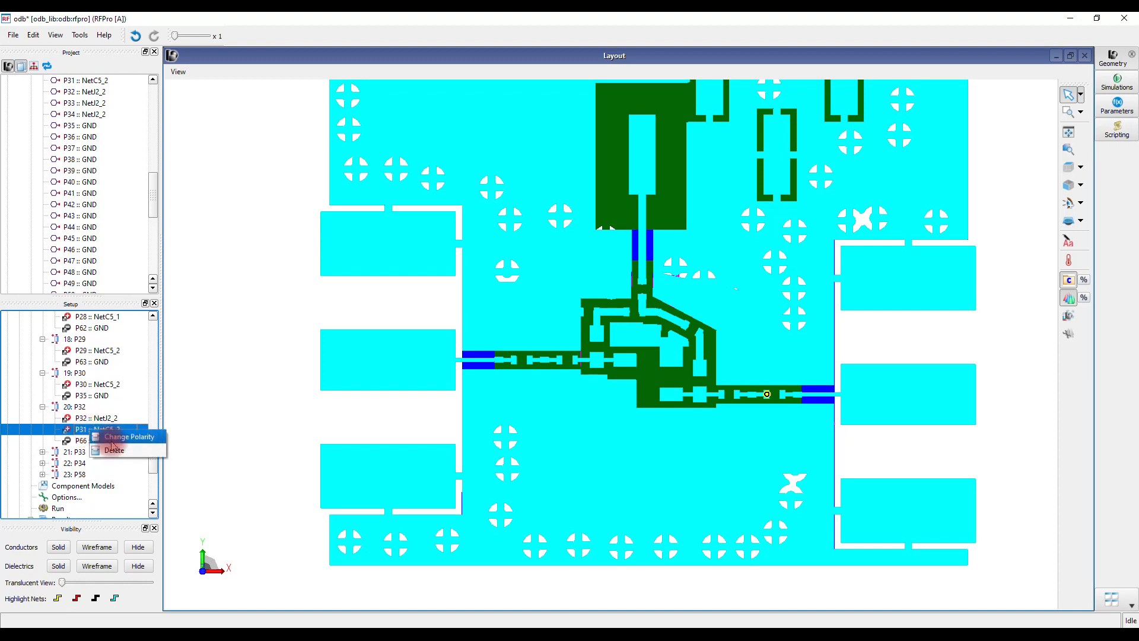
pyautogui.click(110, 446)
# - Check the pins of ports P33, P34 and P58, and examine all port locations on the layout for missing ports
pyautogui.click(43, 440)
pyautogui.click(43, 474)
pyautogui.scroll(-2, 89, 463)
pyautogui.click(43, 441)
pyautogui.moveTo(147, 457); pyautogui.dragTo(140, 306)
pyautogui.click(62, 340)
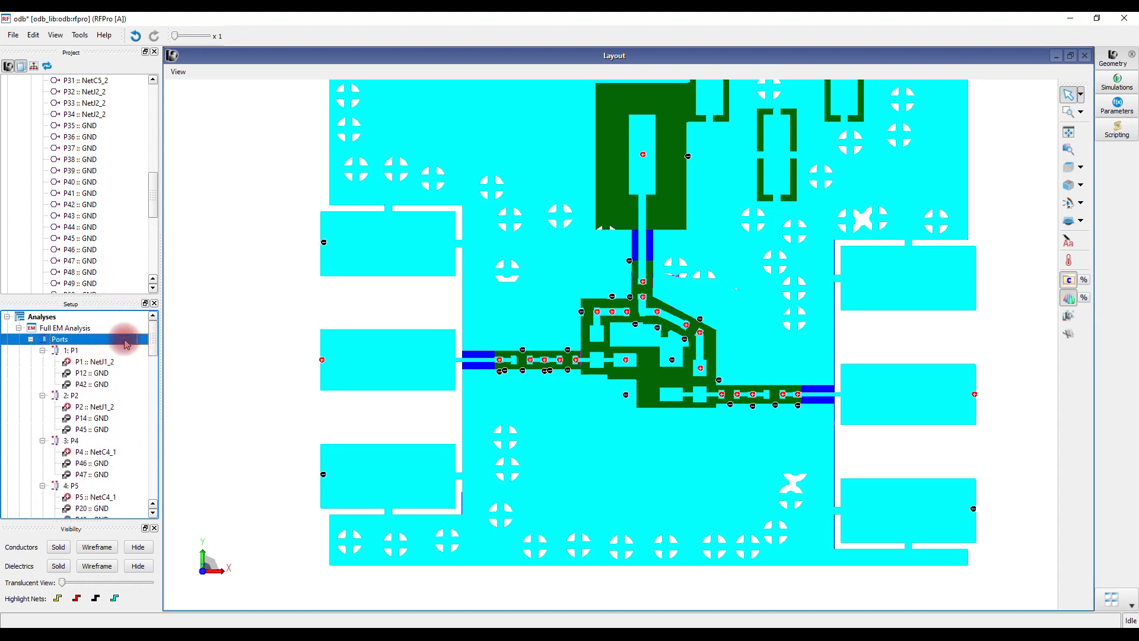
pyautogui.scroll(6, 622, 359)
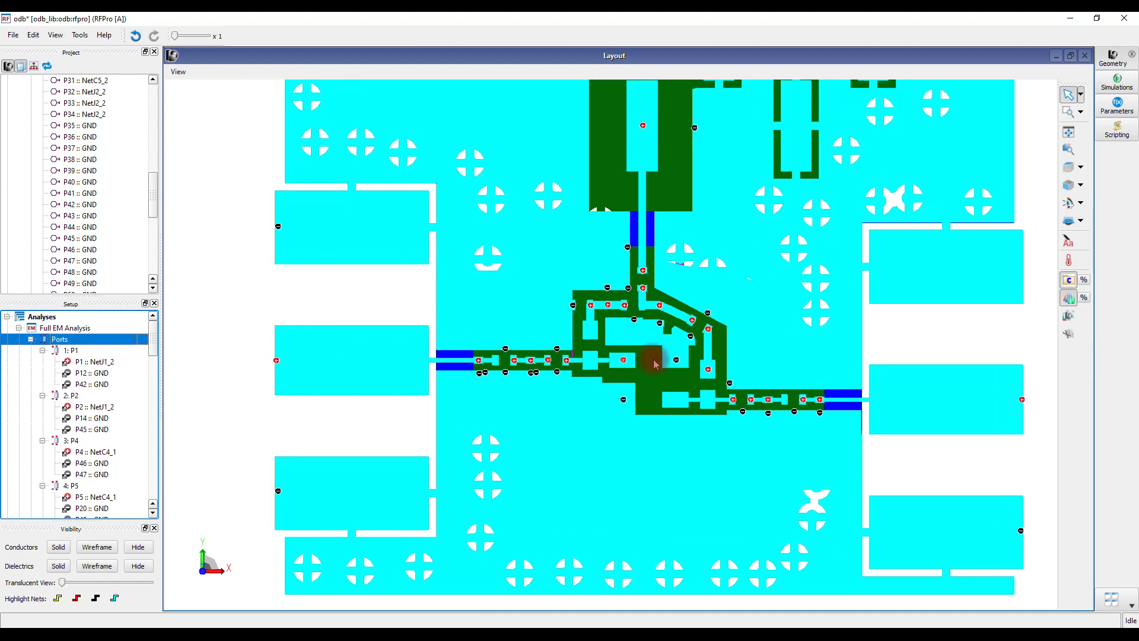
pyautogui.scroll(2, 588, 316)
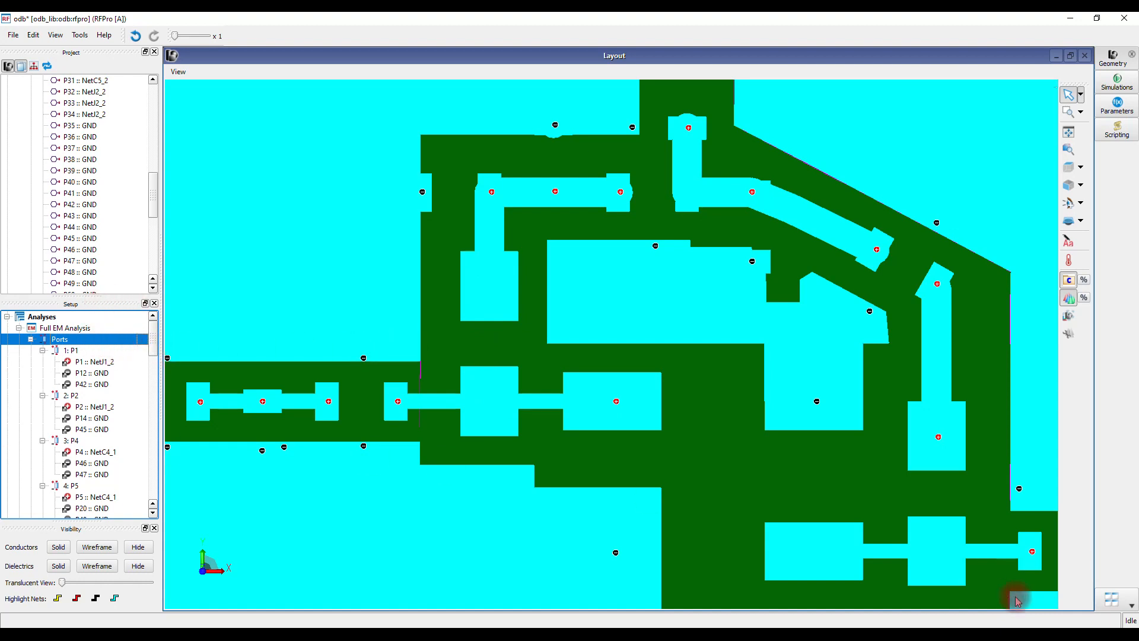
pyautogui.click(1094, 620)
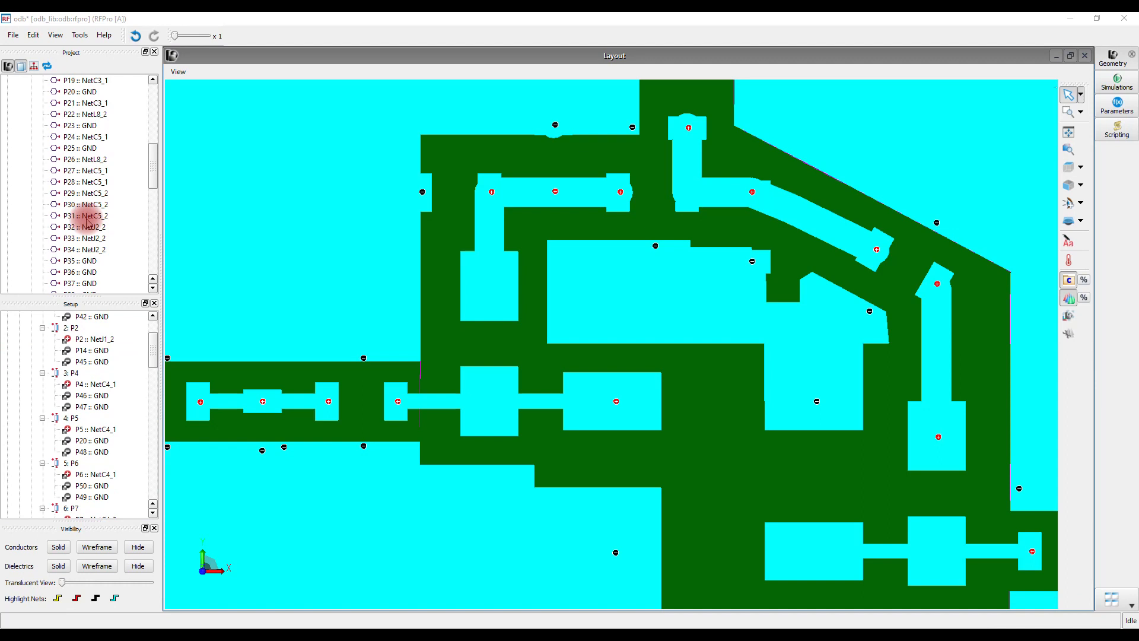
# - Locate pins P8 (NetC4_2) and P10 (NetC1_2) on the layout and create a port from pin P8 in the Full EM Analysis
pyautogui.scroll(7, 86, 222)
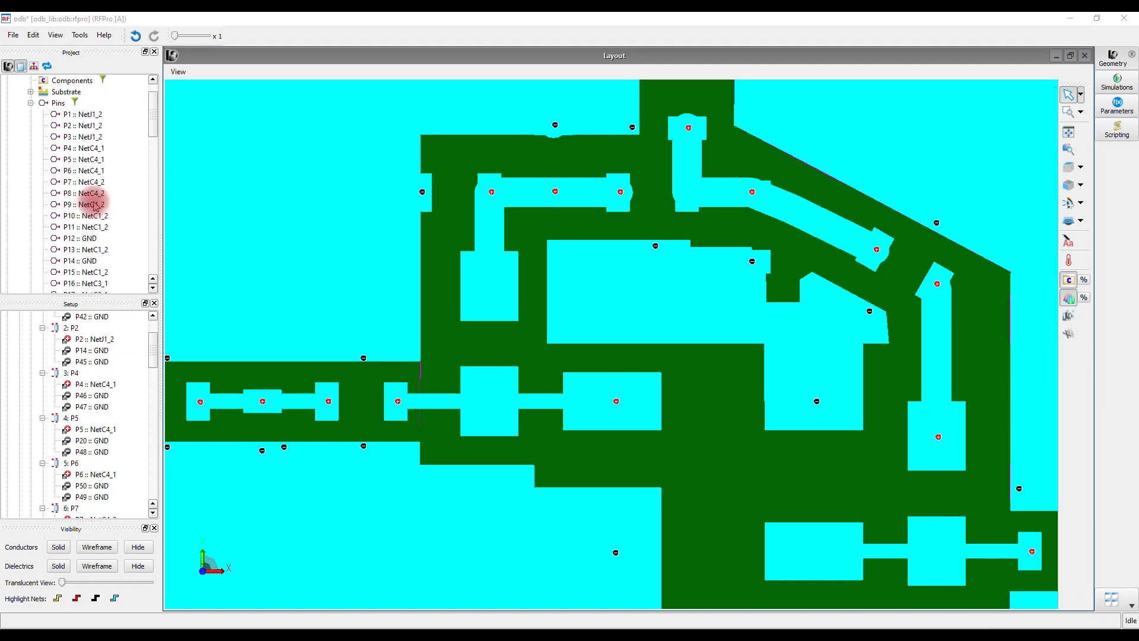
pyautogui.click(89, 194)
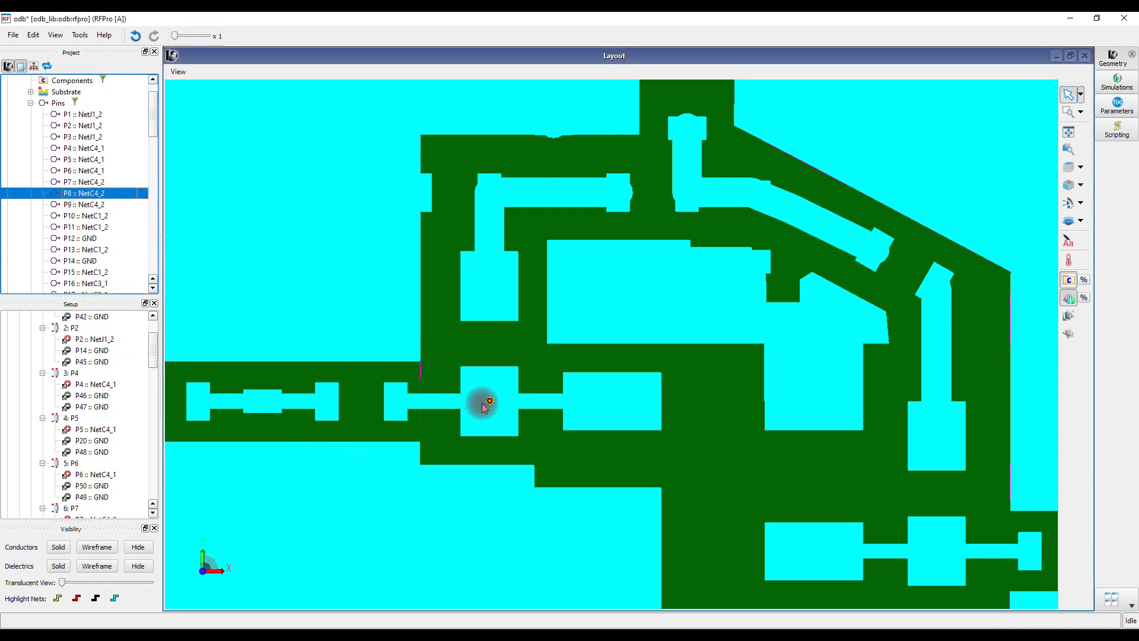
pyautogui.click(83, 215)
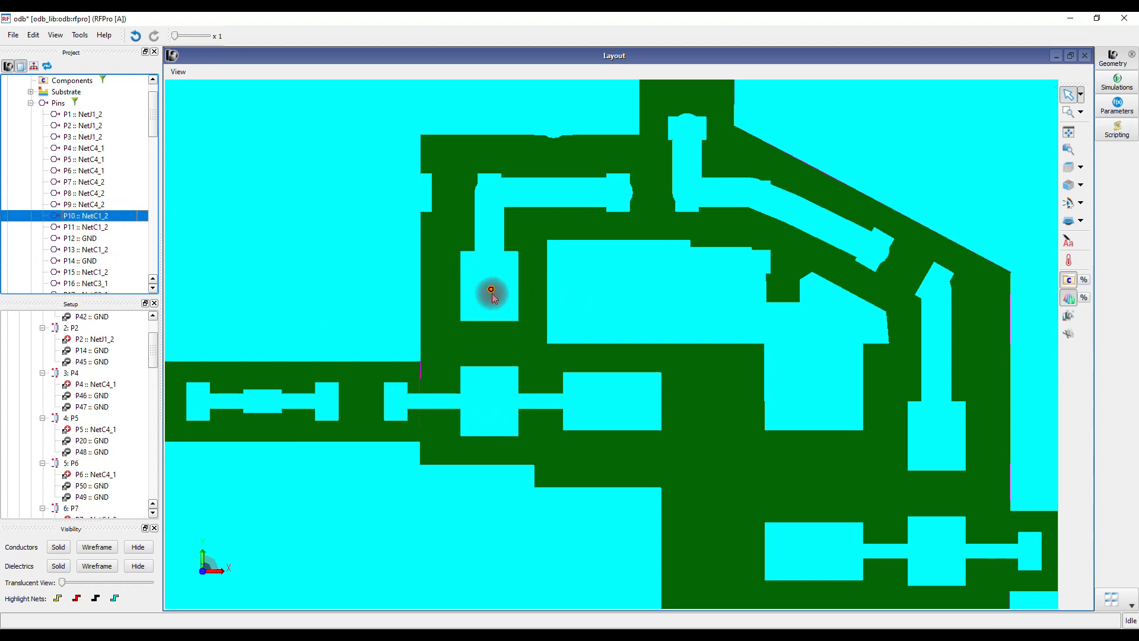
pyautogui.click(86, 194)
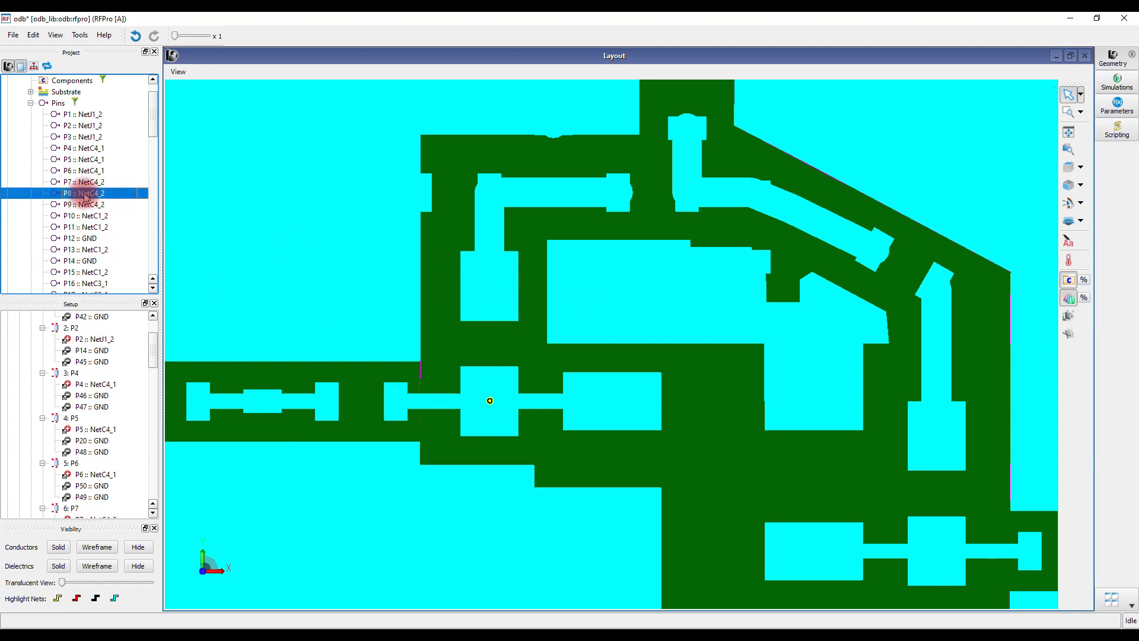
pyautogui.rightClick(86, 196)
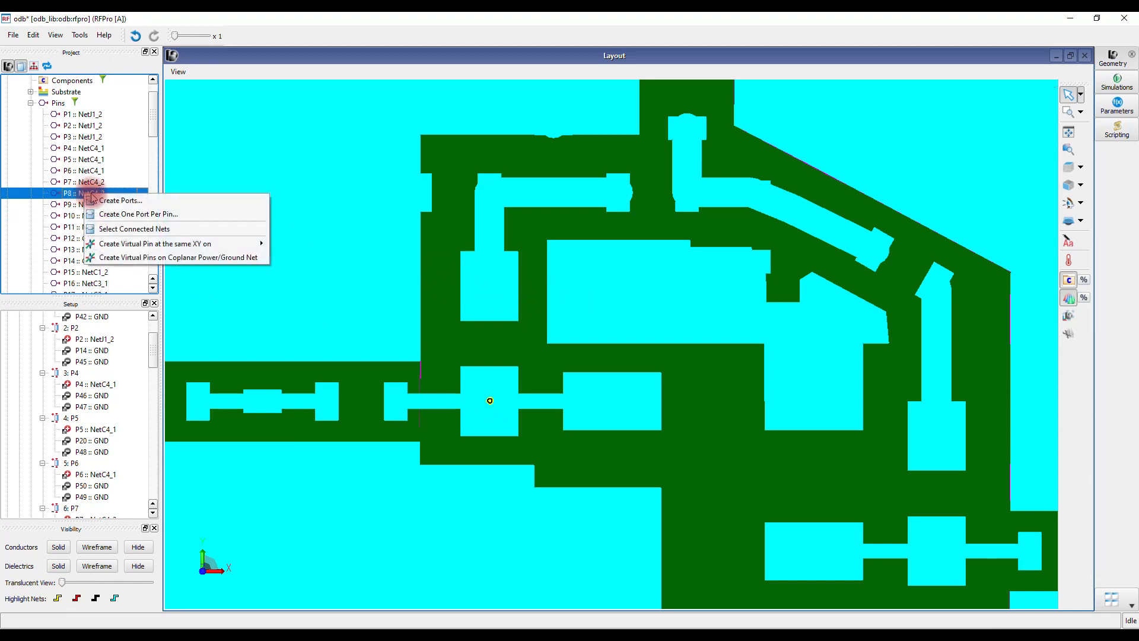
pyautogui.click(122, 201)
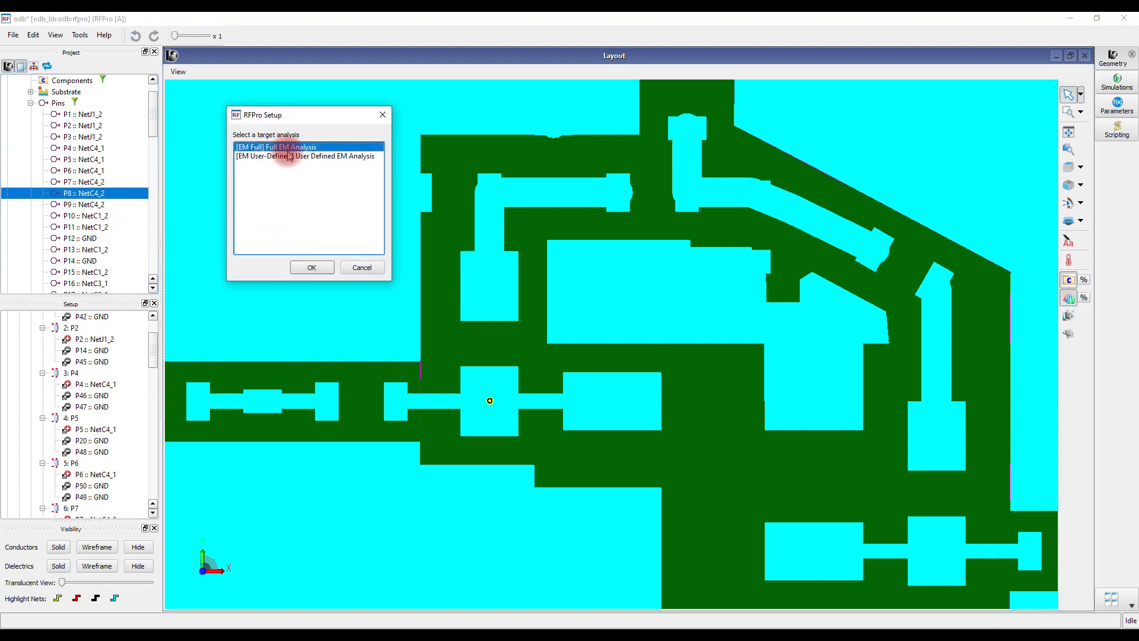
pyautogui.click(311, 267)
# - Create a port from pin P10 (NetC1_2) in the Full EM Analysis
pyautogui.click(87, 217)
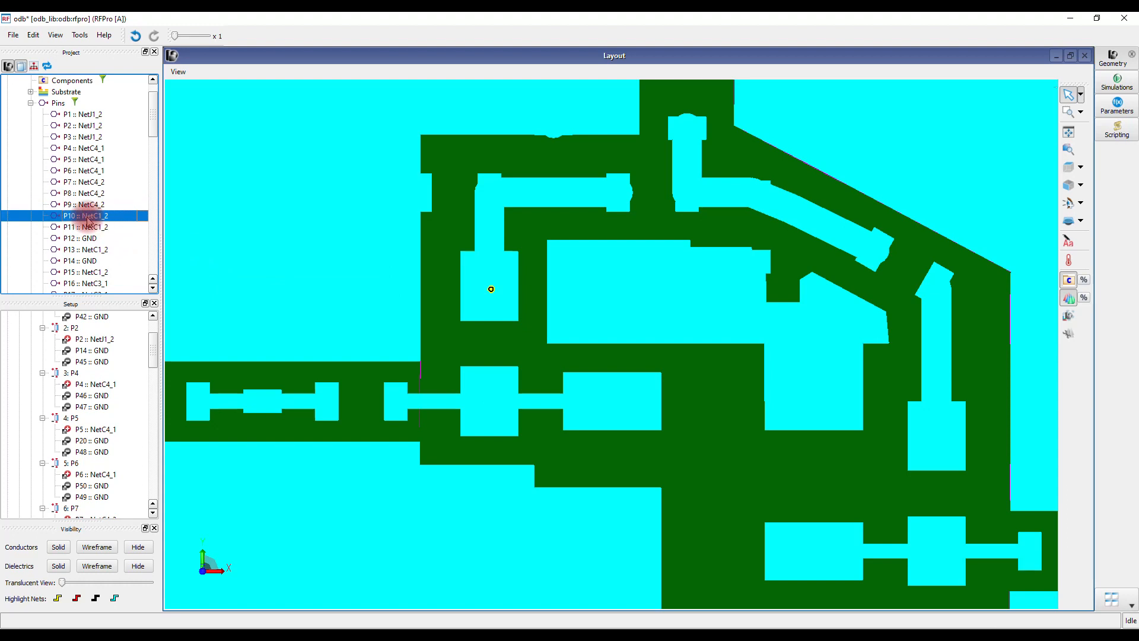
pyautogui.rightClick(87, 217)
pyautogui.click(123, 222)
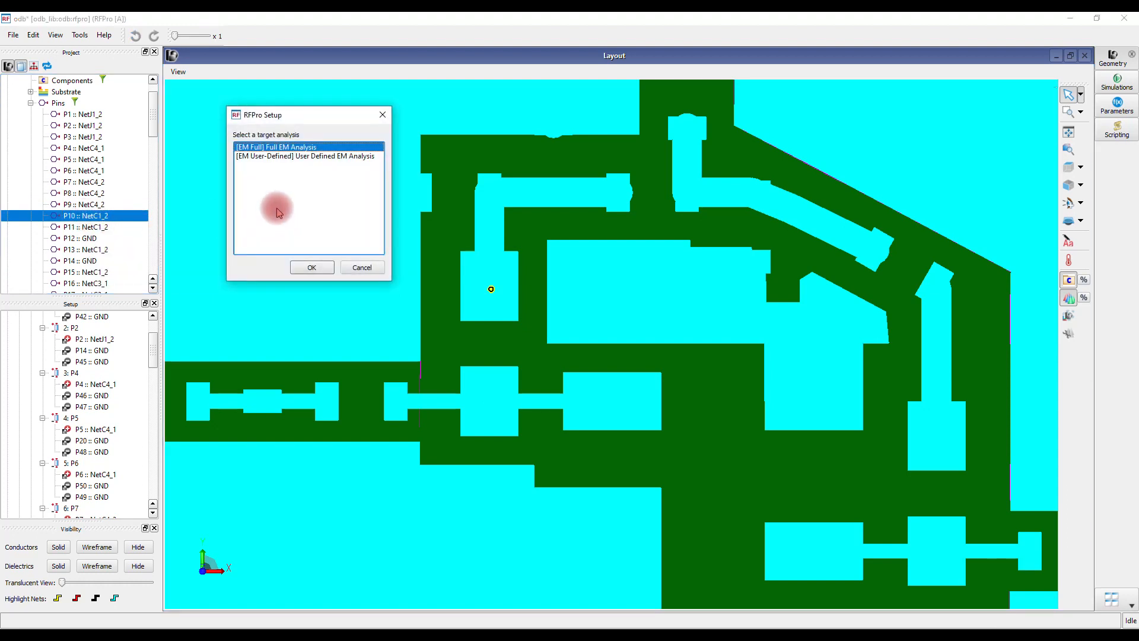
pyautogui.click(307, 267)
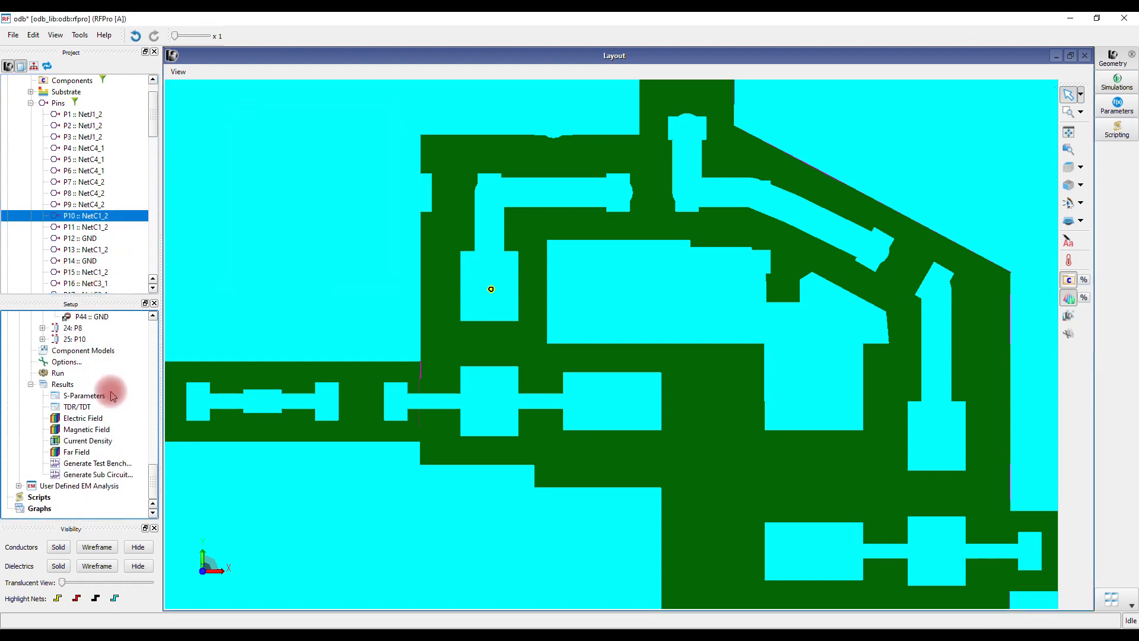
# - Inspect the signal and ground pins assigned to the new ports P8 and P10
pyautogui.click(71, 327)
pyautogui.click(42, 328)
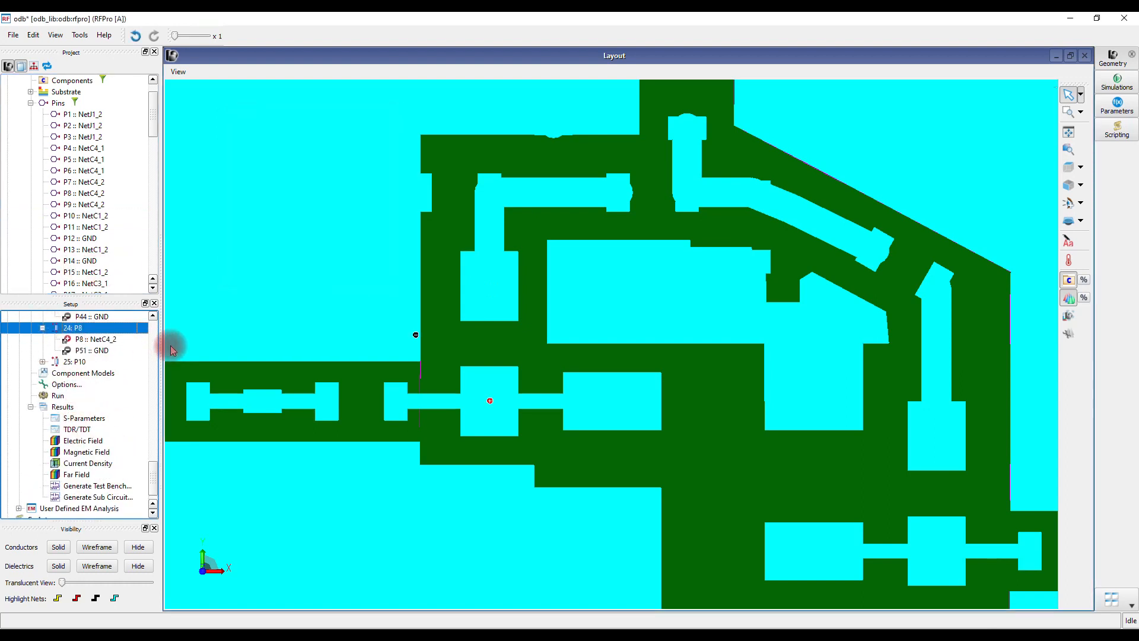
pyautogui.click(42, 362)
pyautogui.click(79, 364)
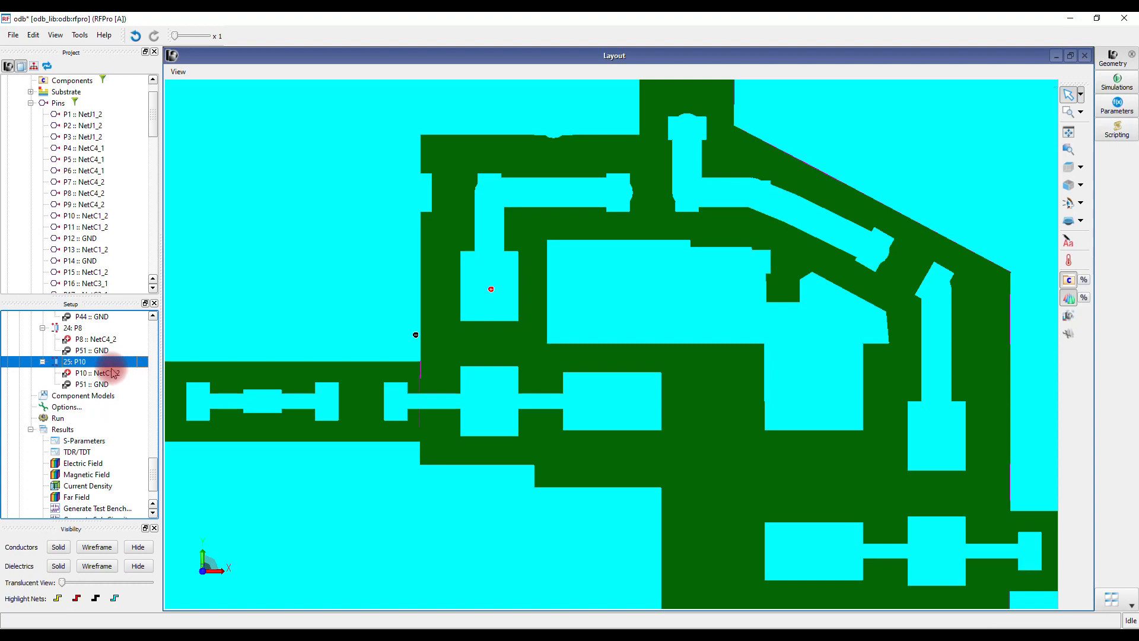
# - Review the complete port list of the Full EM Analysis and examine all port locations together on the layout
pyautogui.scroll(10, 108, 374)
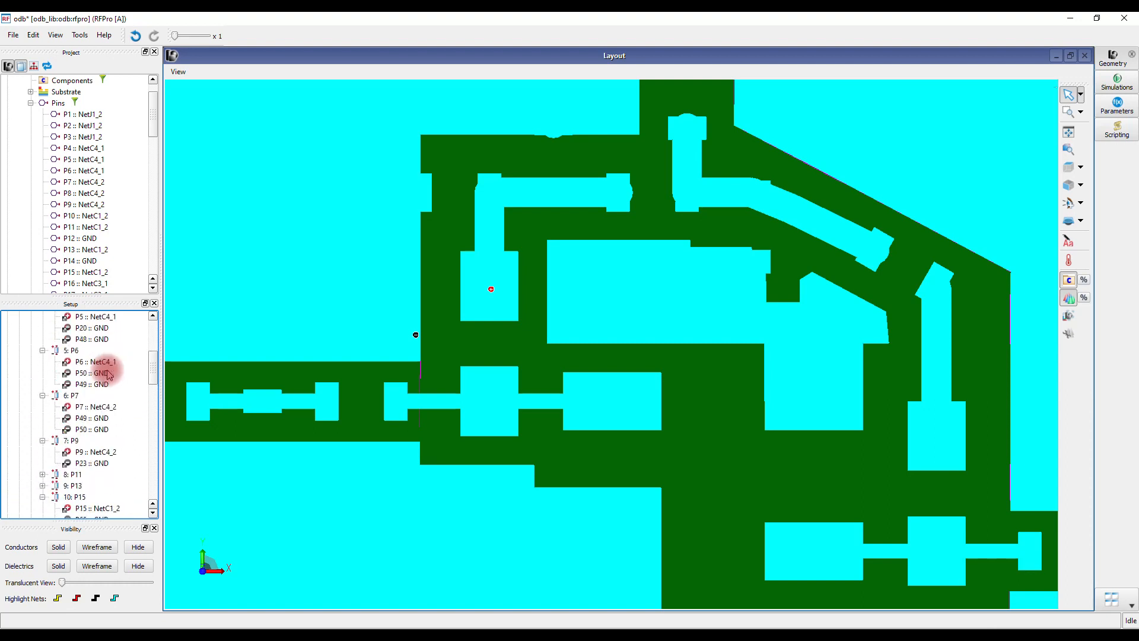
pyautogui.scroll(6, 109, 373)
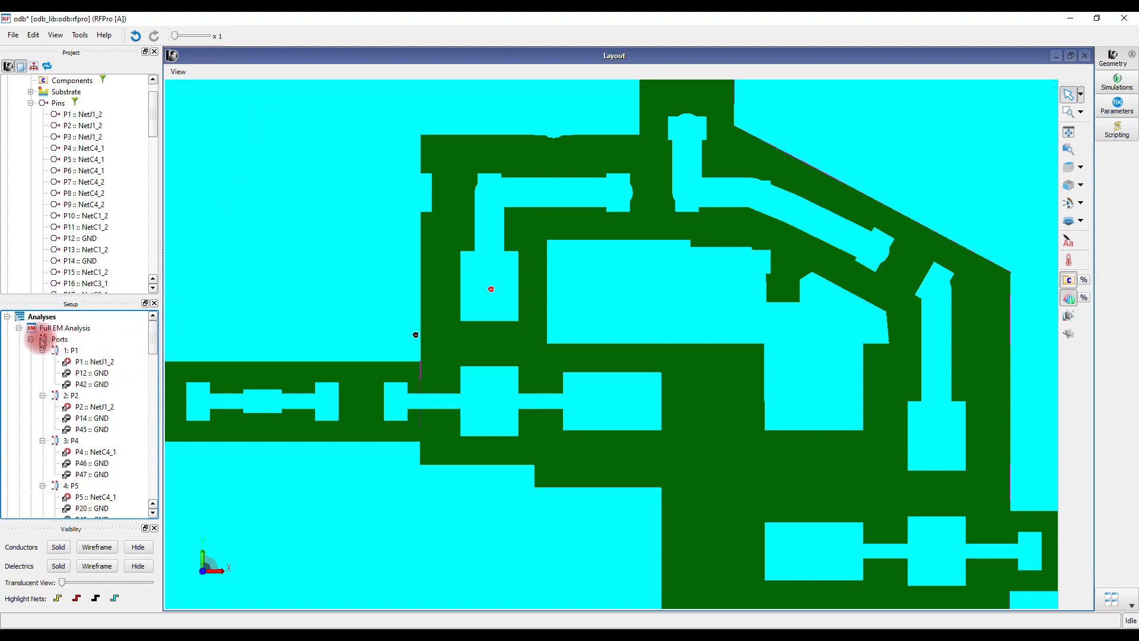
pyautogui.click(62, 340)
pyautogui.scroll(-20, 74, 353)
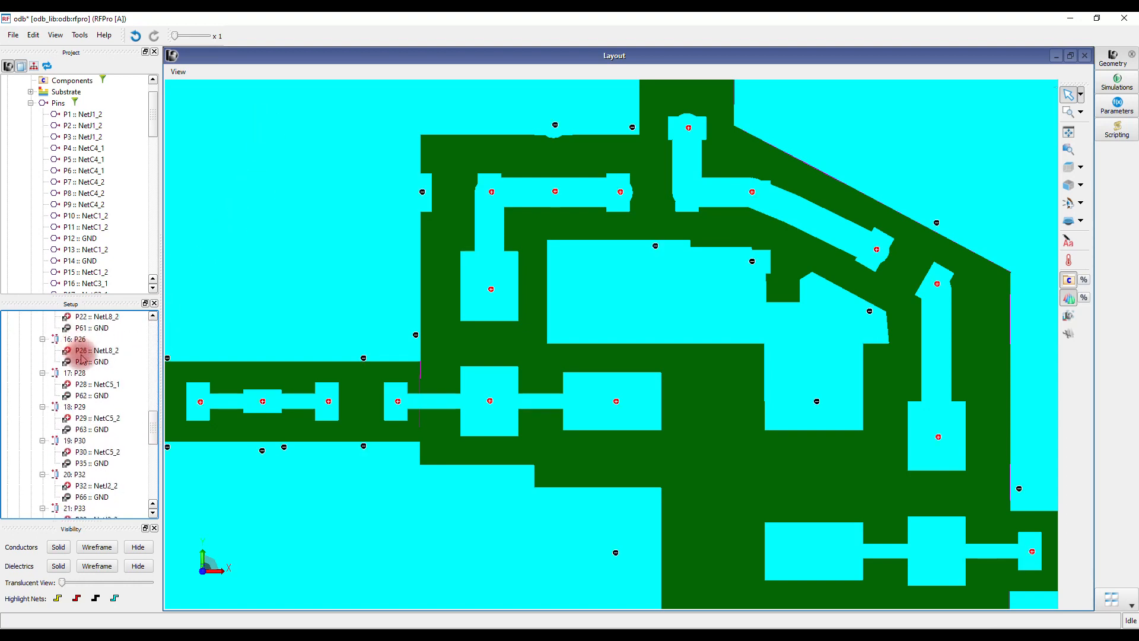
pyautogui.scroll(-5, 81, 359)
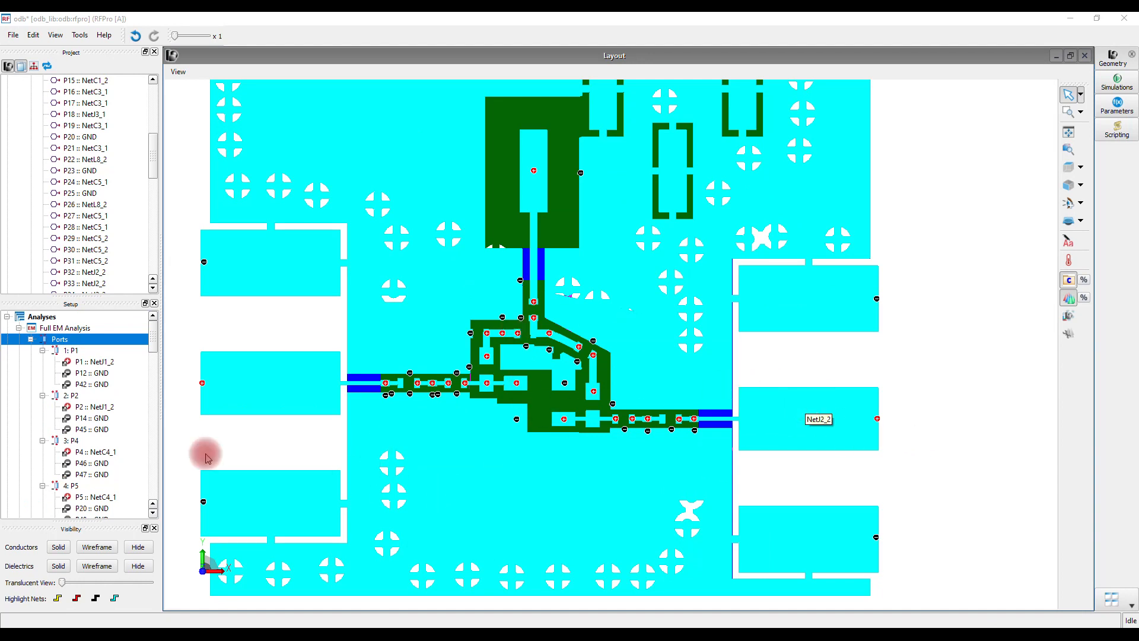
pyautogui.scroll(-20, 89, 457)
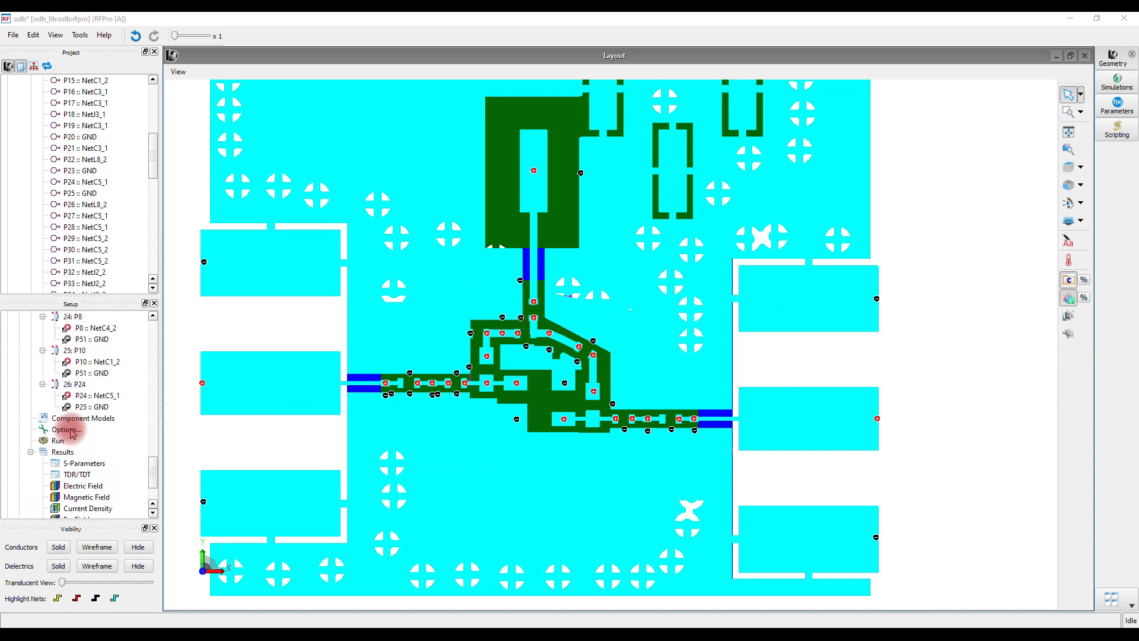
# - Set the stop frequency of the adaptive frequency plan to 3 GHz in the Full EM Analysis options
pyautogui.doubleClick(71, 431)
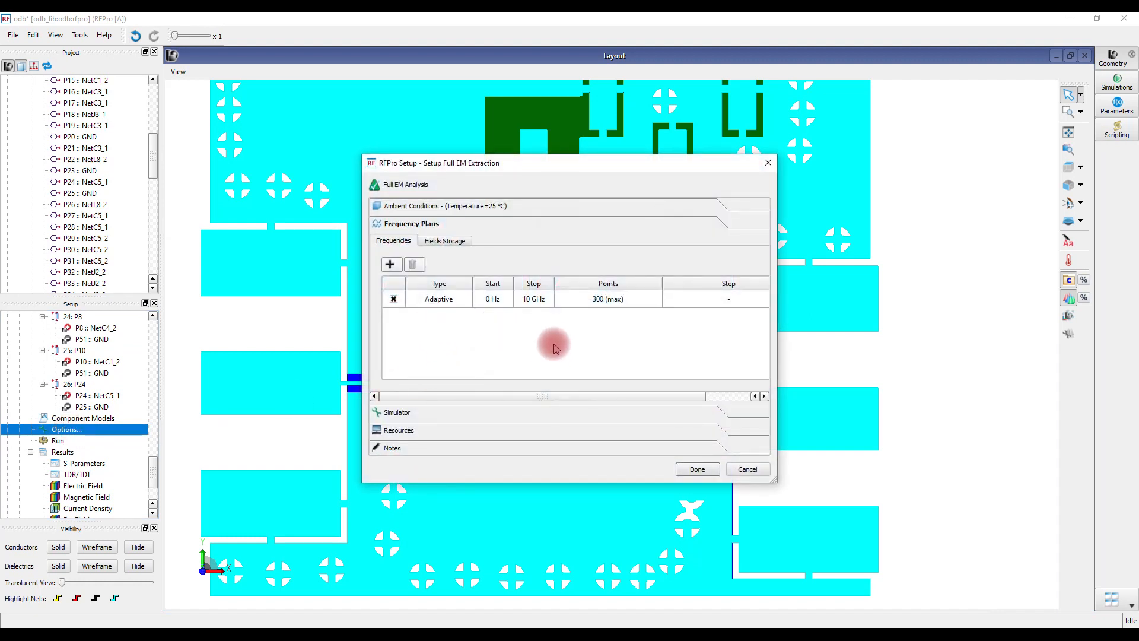
pyautogui.click(491, 303)
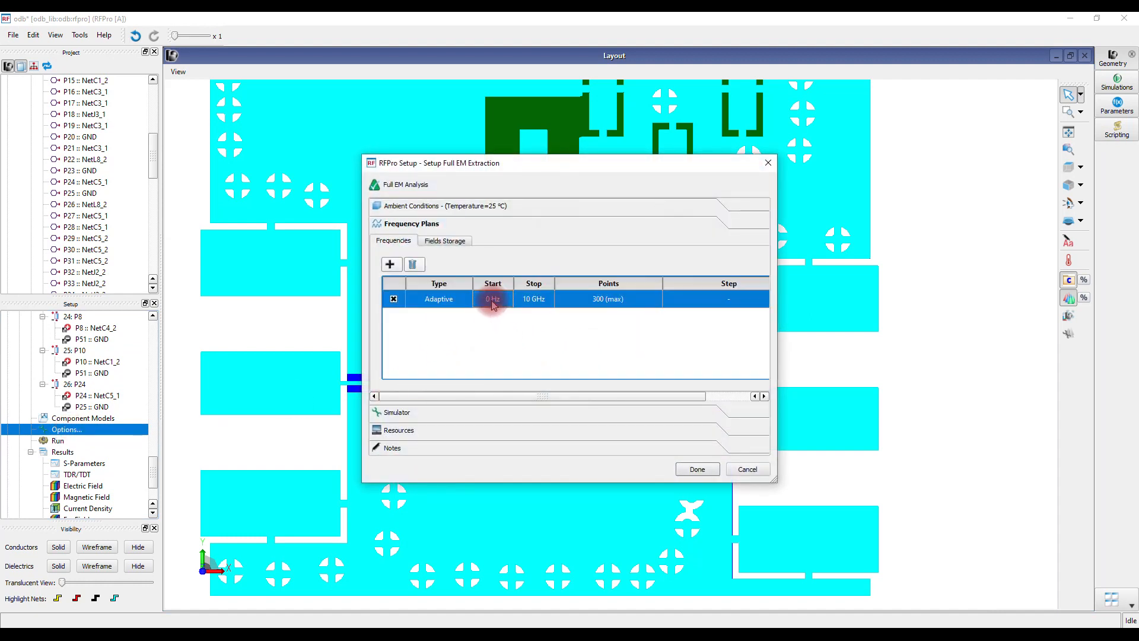
pyautogui.click(492, 300)
pyautogui.click(527, 300)
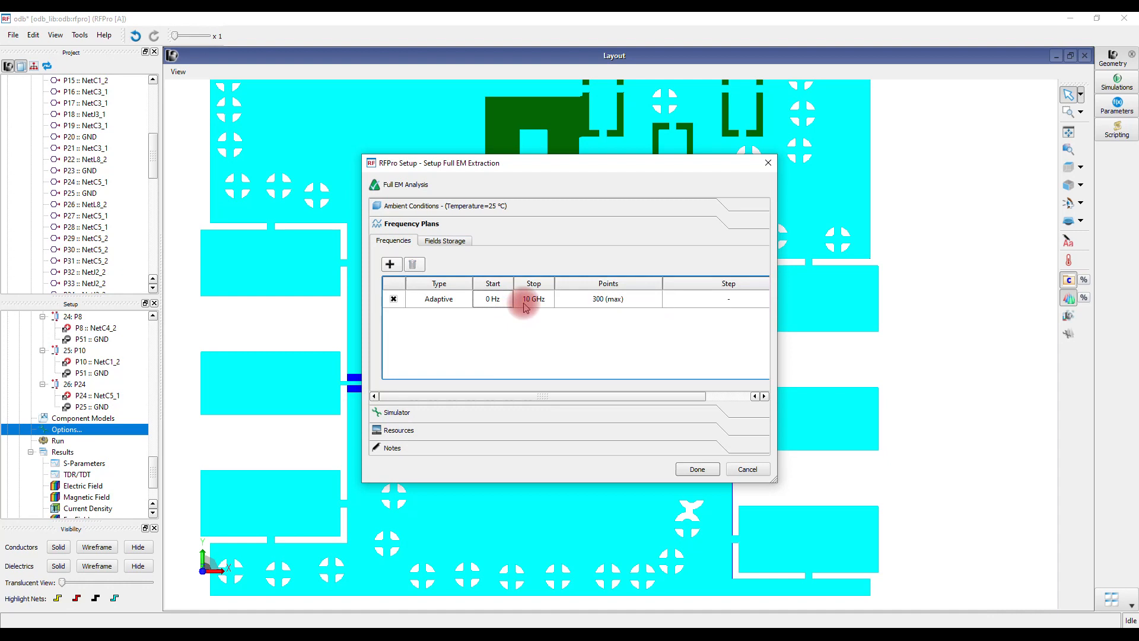
pyautogui.doubleClick(518, 299)
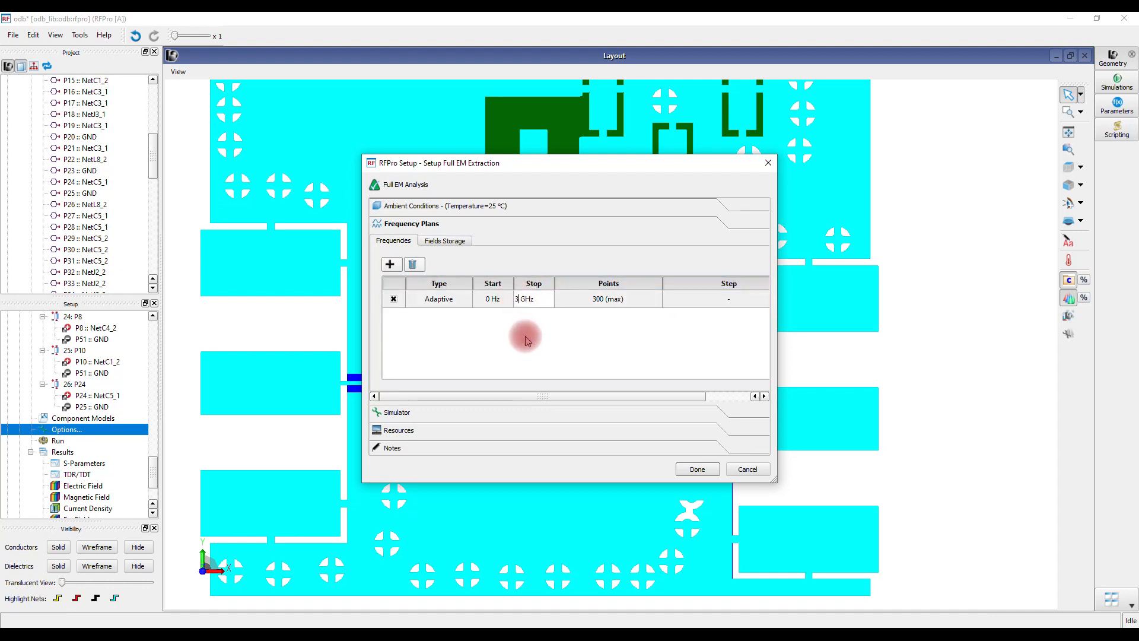
pyautogui.press('Return')
pyautogui.click(534, 330)
# - Check the Momentum RF mesh density, accept the extraction setup and run the Full EM Analysis
pyautogui.click(397, 413)
pyautogui.moveTo(428, 300); pyautogui.dragTo(388, 300)
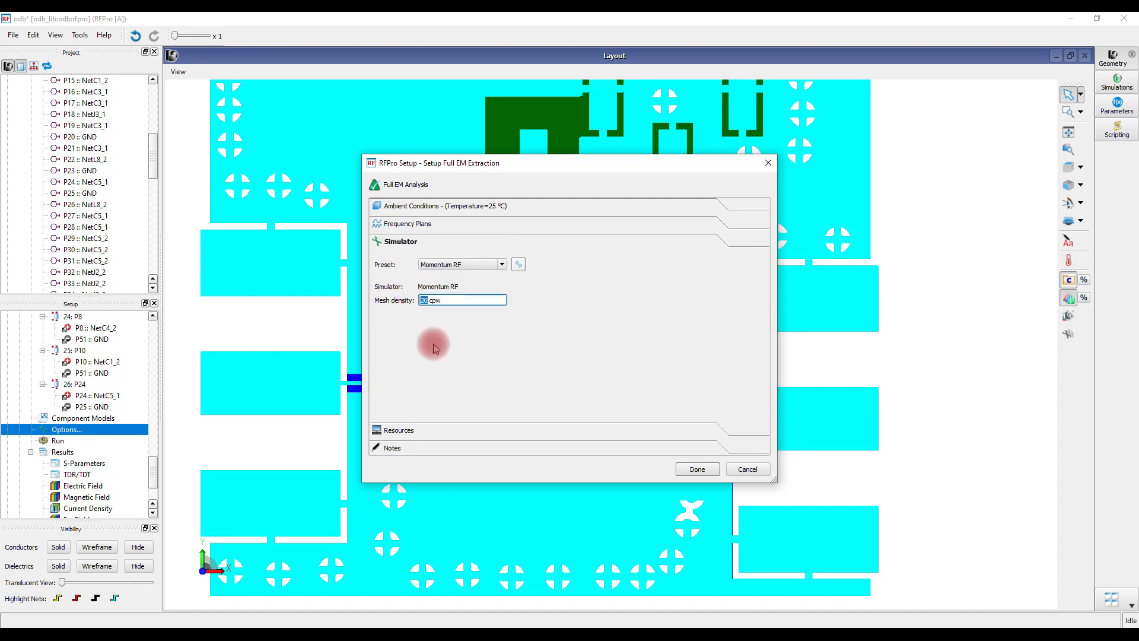
pyautogui.click(493, 448)
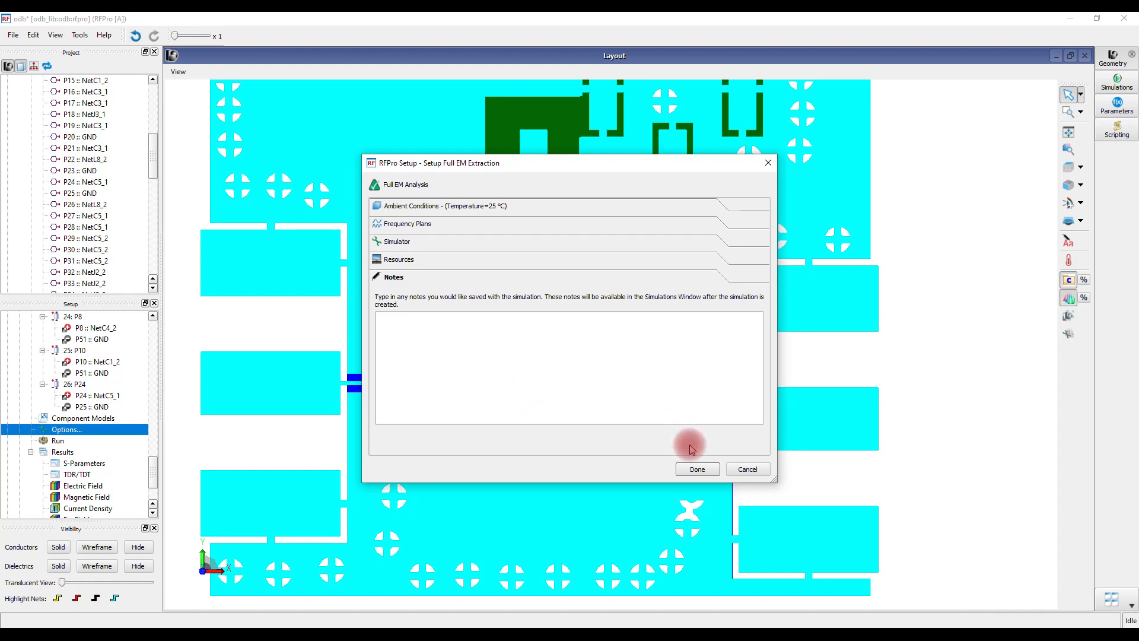
pyautogui.click(695, 469)
pyautogui.click(57, 441)
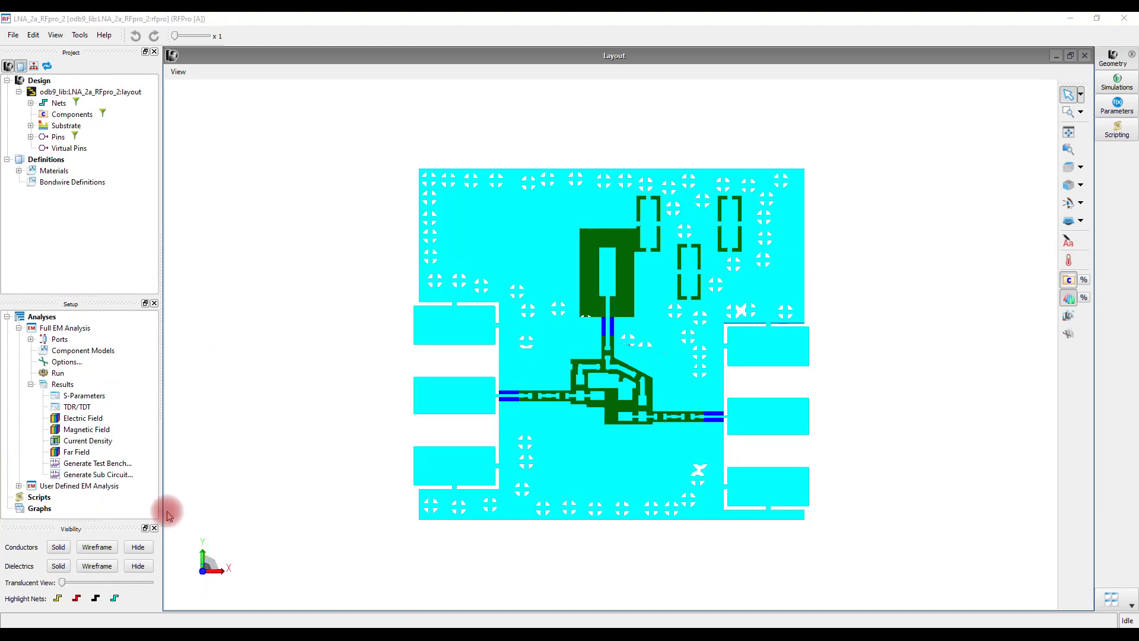
# - Generate the test bench for the Full EM Analysis, overwriting the existing designs, and generate the sub circuit as a view in the existing cell
pyautogui.click(114, 464)
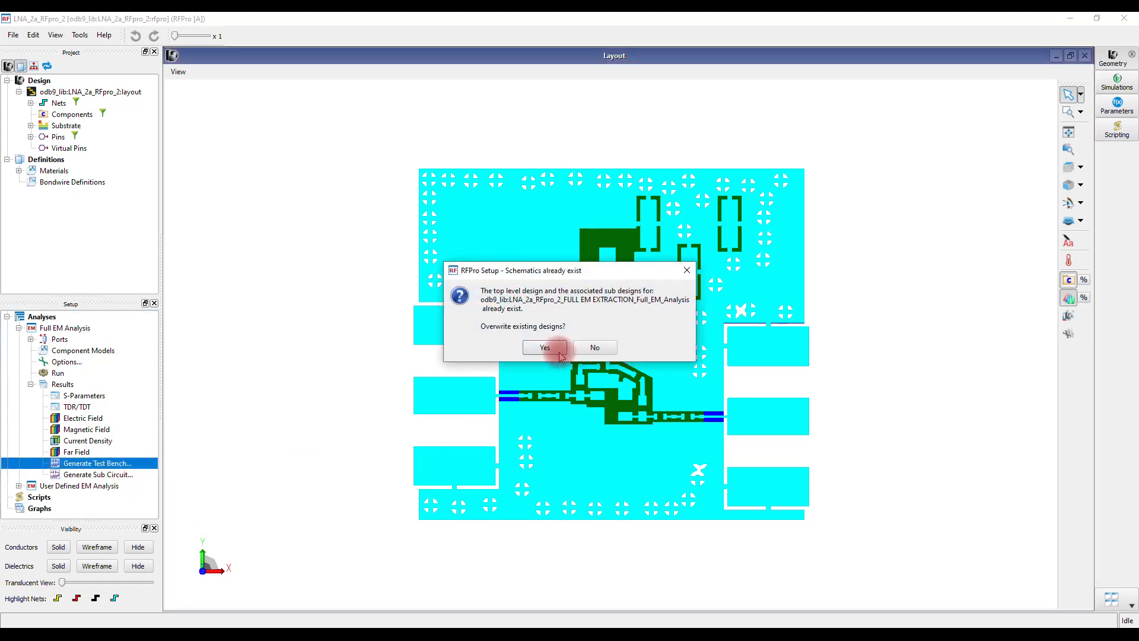
pyautogui.click(552, 350)
pyautogui.click(98, 475)
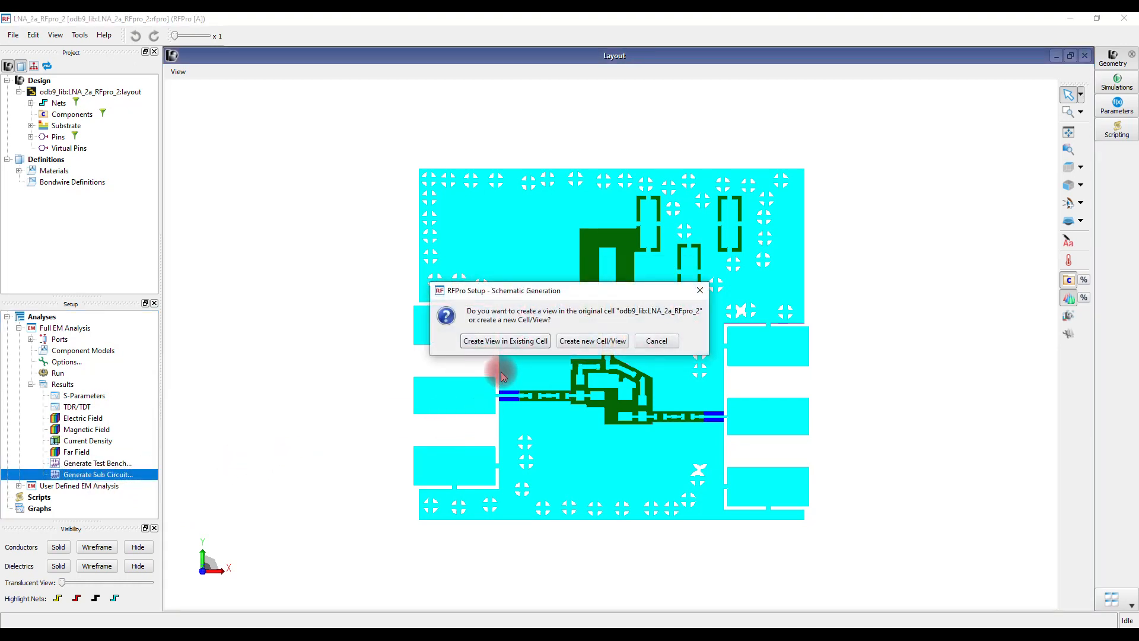
pyautogui.click(494, 343)
pyautogui.click(538, 347)
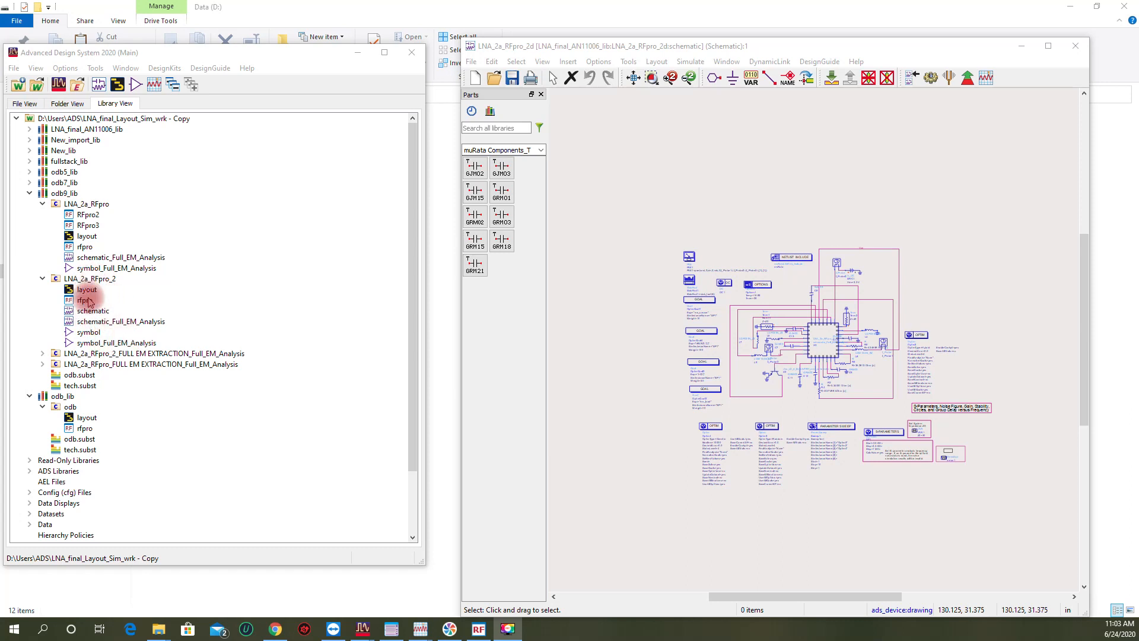
# - Place the symbol_Full_EM_Analysis view of cell LNA_2a_RFpro_2 in an empty area of the LNA_2a_RFpro_2d schematic in Advanced Design System
pyautogui.click(115, 321)
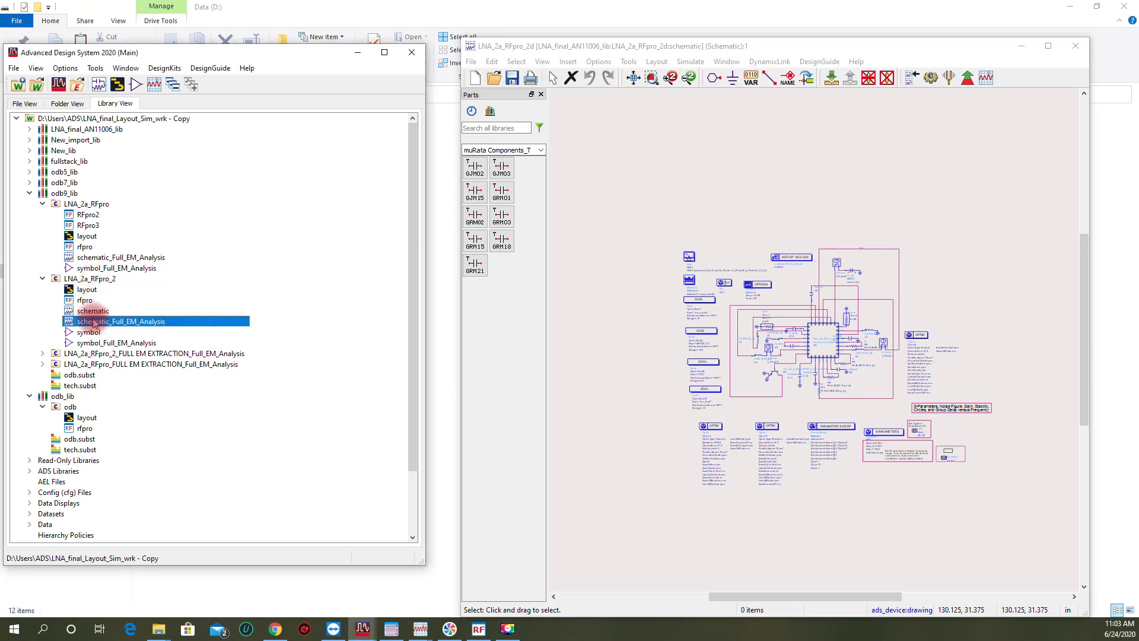
pyautogui.moveTo(101, 323); pyautogui.dragTo(536, 308)
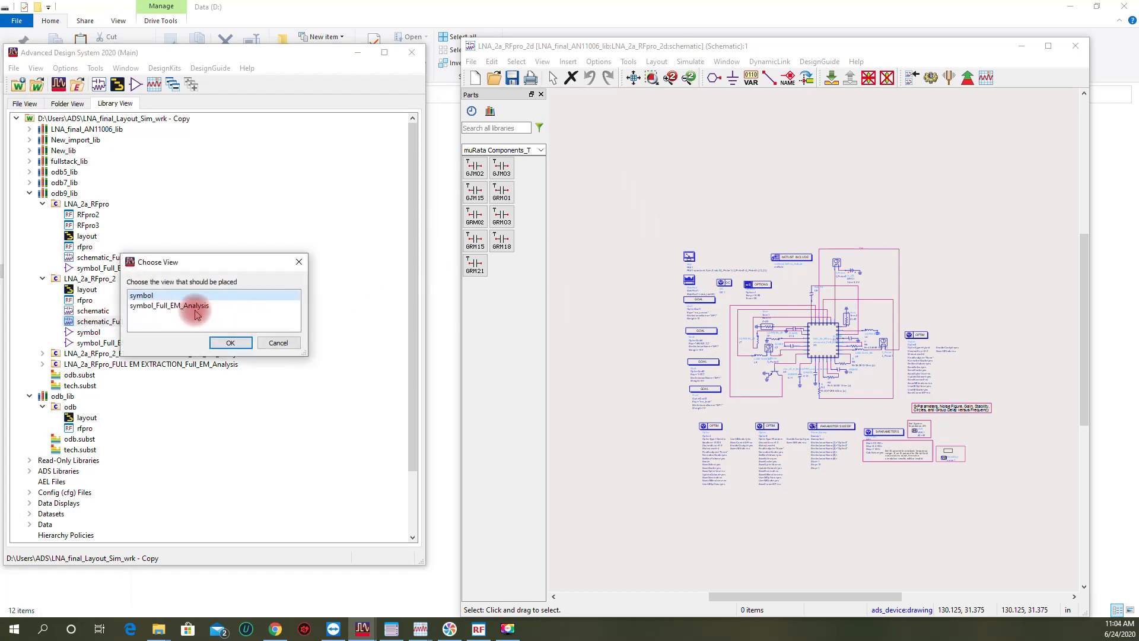
pyautogui.click(227, 306)
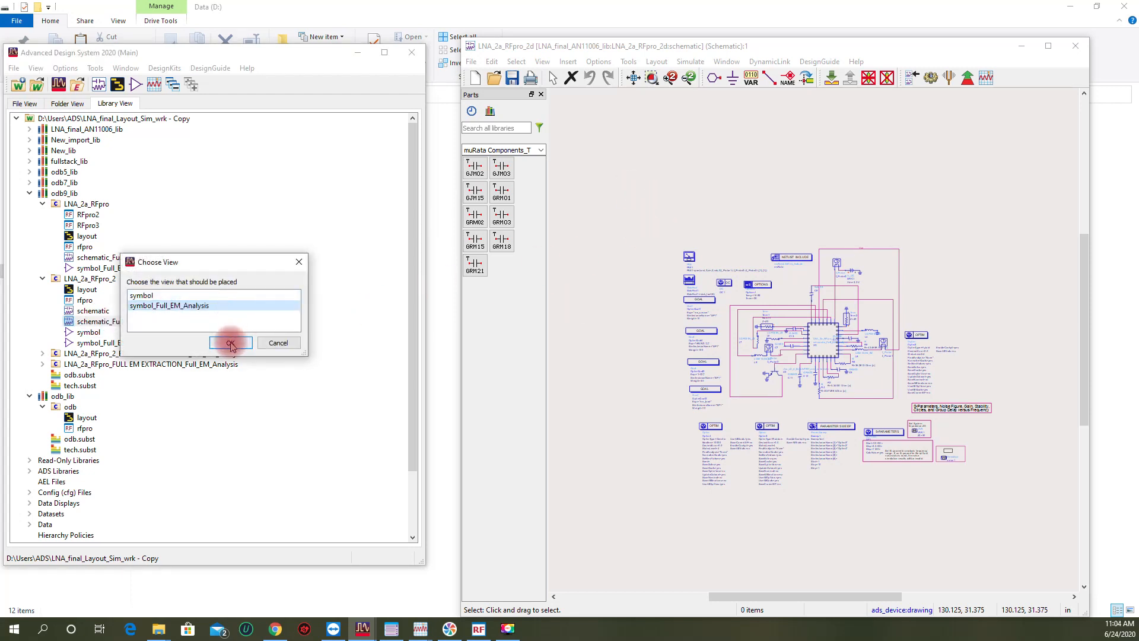
pyautogui.click(230, 342)
pyautogui.click(671, 184)
pyautogui.rightClick(665, 124)
pyautogui.click(673, 132)
pyautogui.scroll(2, 695, 216)
pyautogui.scroll(3, 783, 308)
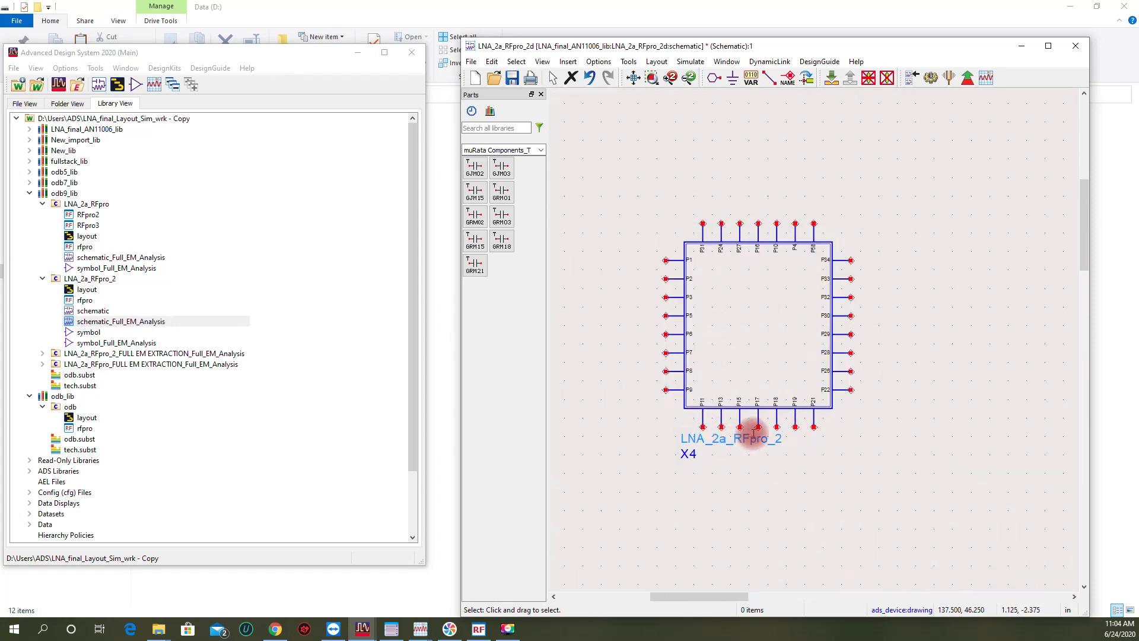
# - Delete the newly placed LNA_2a_RFpro_2 symbol above the existing circuit in the schematic
pyautogui.scroll(-4, 784, 386)
pyautogui.scroll(-1, 890, 349)
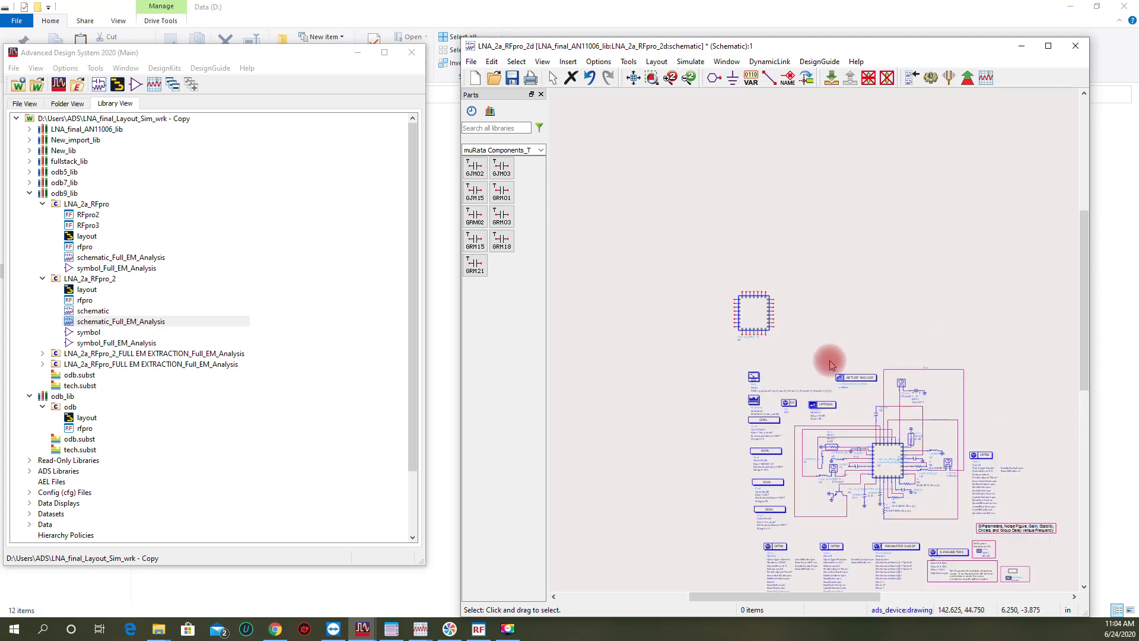
pyautogui.click(754, 313)
pyautogui.press('Delete')
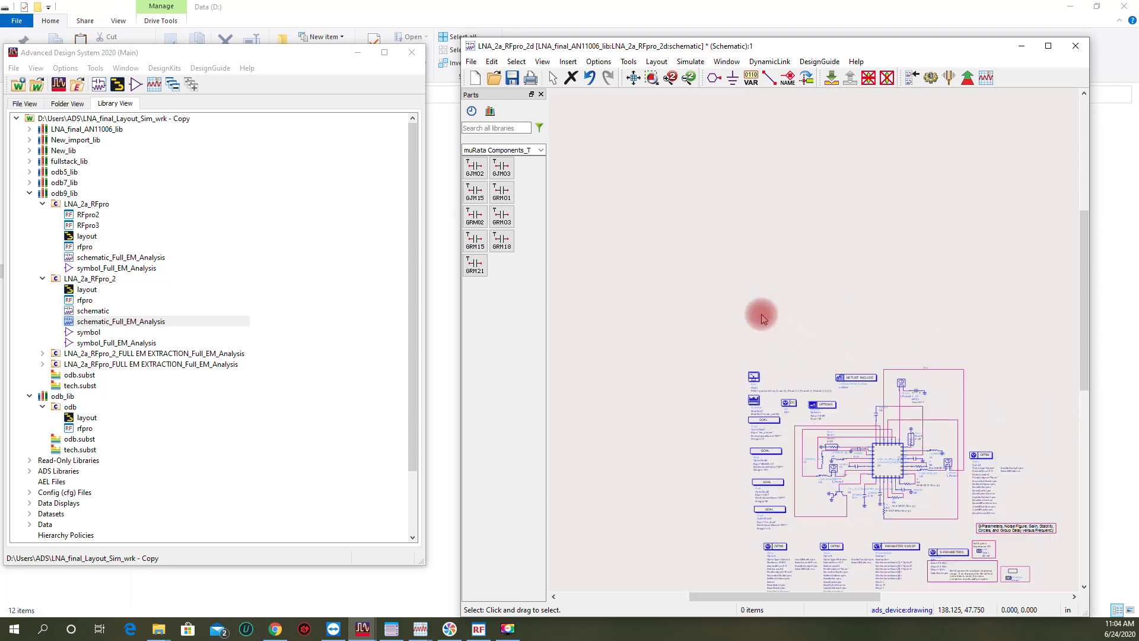
# - Maximize the schematic window, look over the circuit around the EM block X3, and simulate the LNA_2a_RFpro_2d schematic
pyautogui.click(1049, 46)
pyautogui.scroll(5, 646, 363)
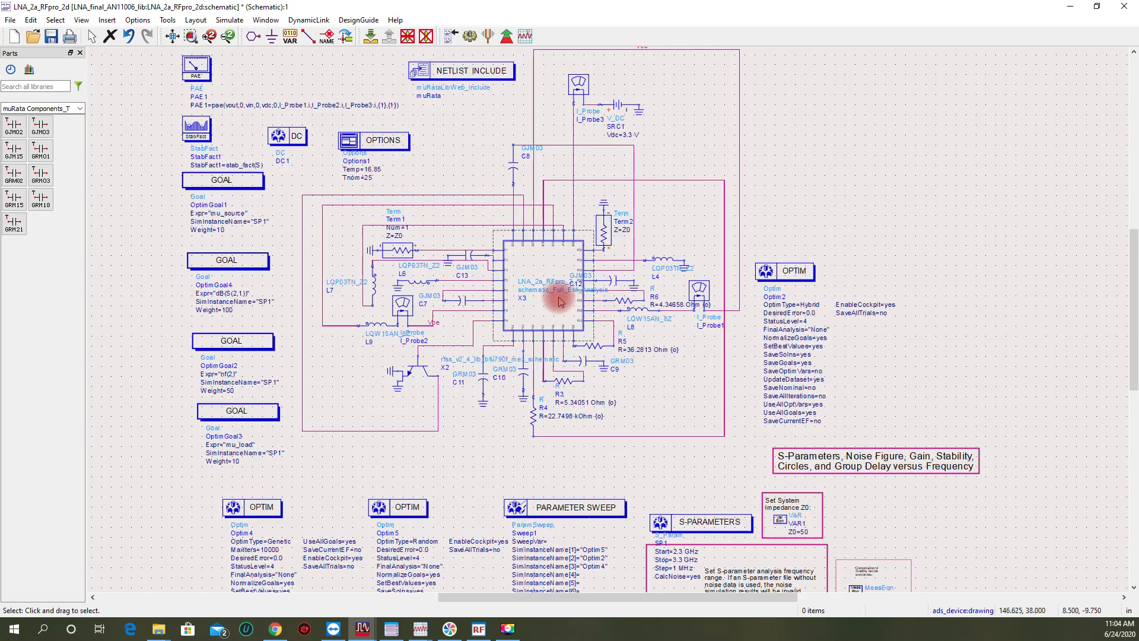
pyautogui.scroll(1, 566, 299)
pyautogui.scroll(-1, 664, 326)
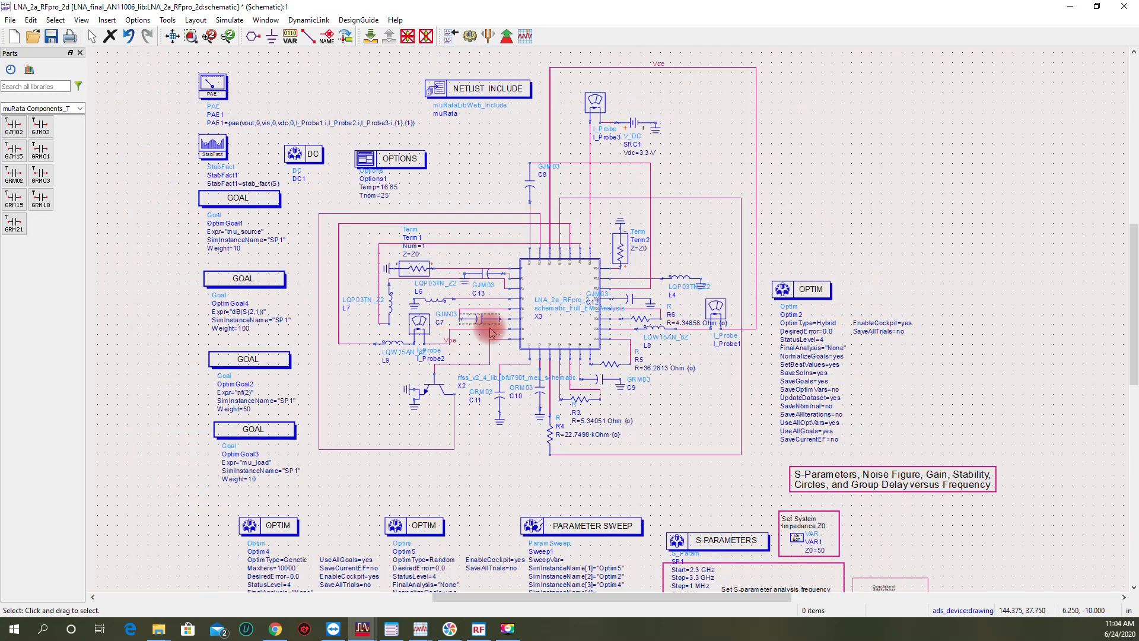
pyautogui.scroll(-1, 593, 350)
pyautogui.click(471, 37)
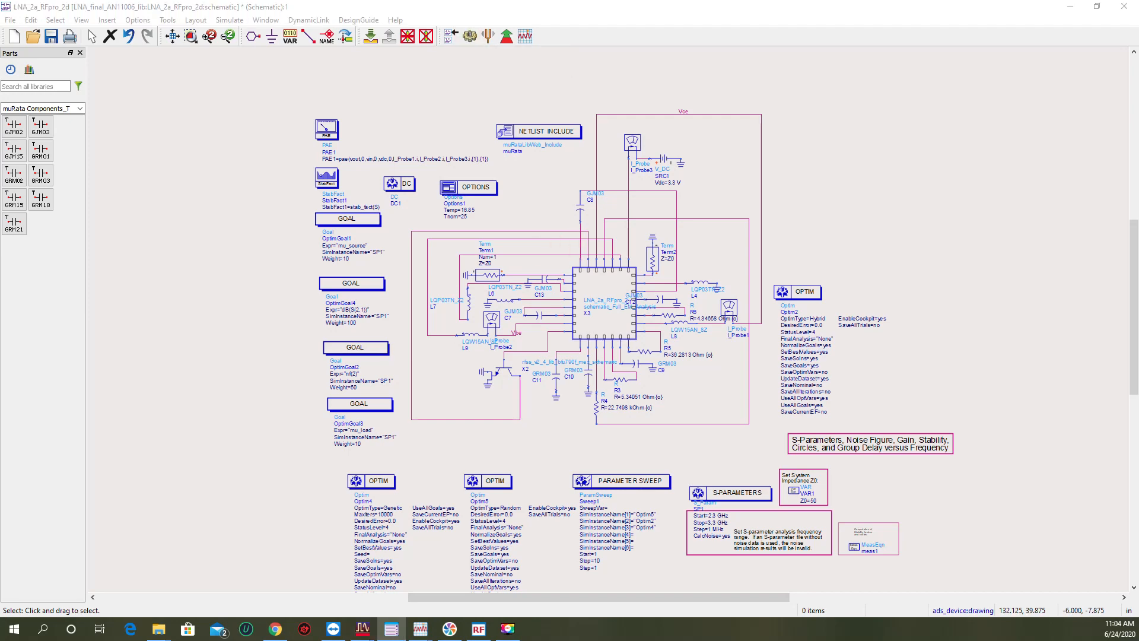
# - Enlarge the LNA_2a_RFpro_2d data display and examine the stability, noise figure and S(2,1) gain plots with their markers
pyautogui.moveTo(420, 178); pyautogui.dragTo(502, 182)
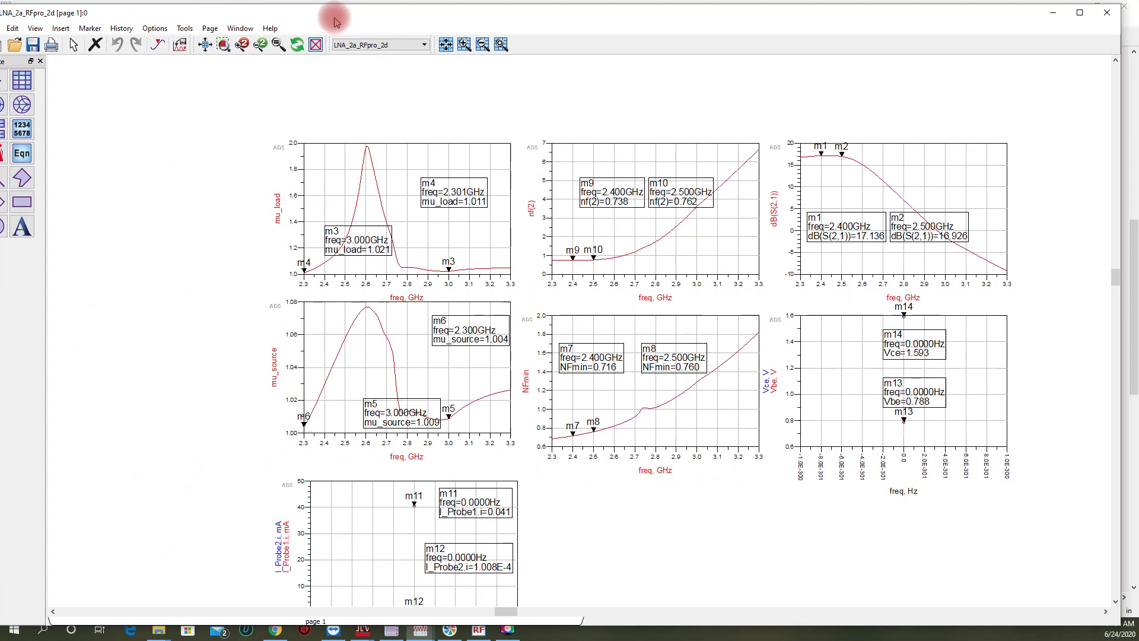
pyautogui.click(1079, 12)
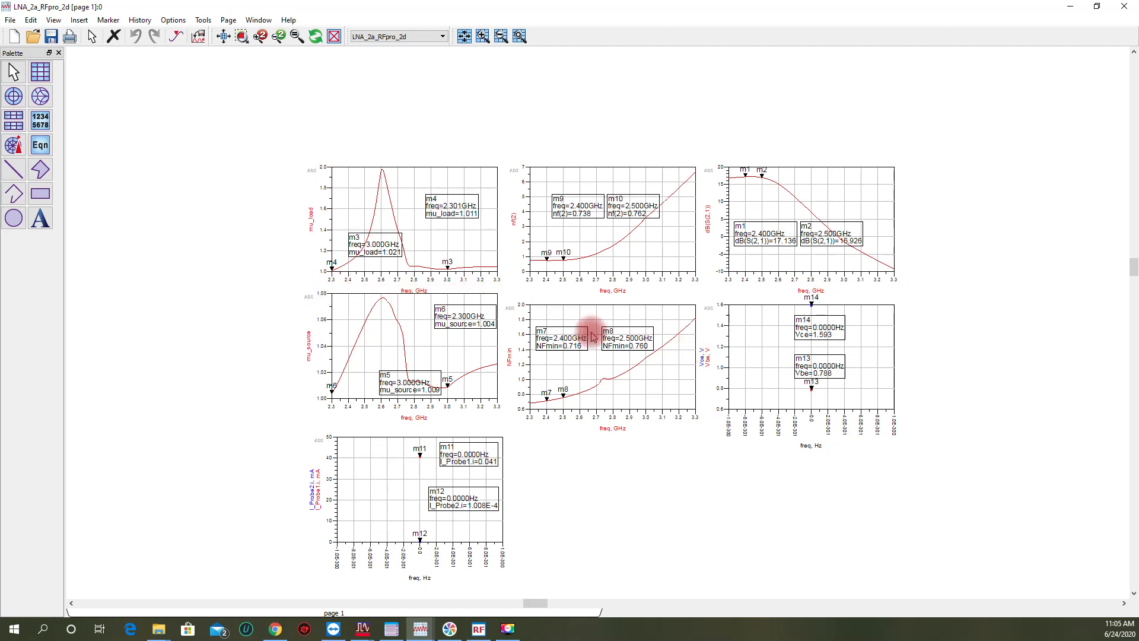
pyautogui.scroll(-2, 609, 309)
pyautogui.scroll(3, 606, 315)
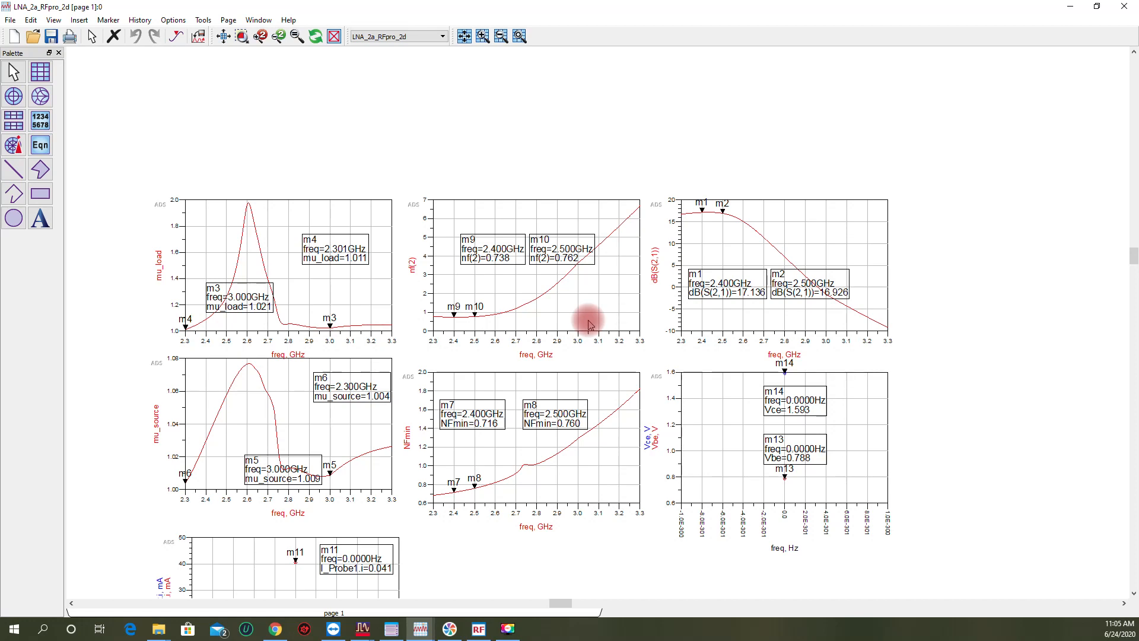
pyautogui.scroll(-1, 588, 323)
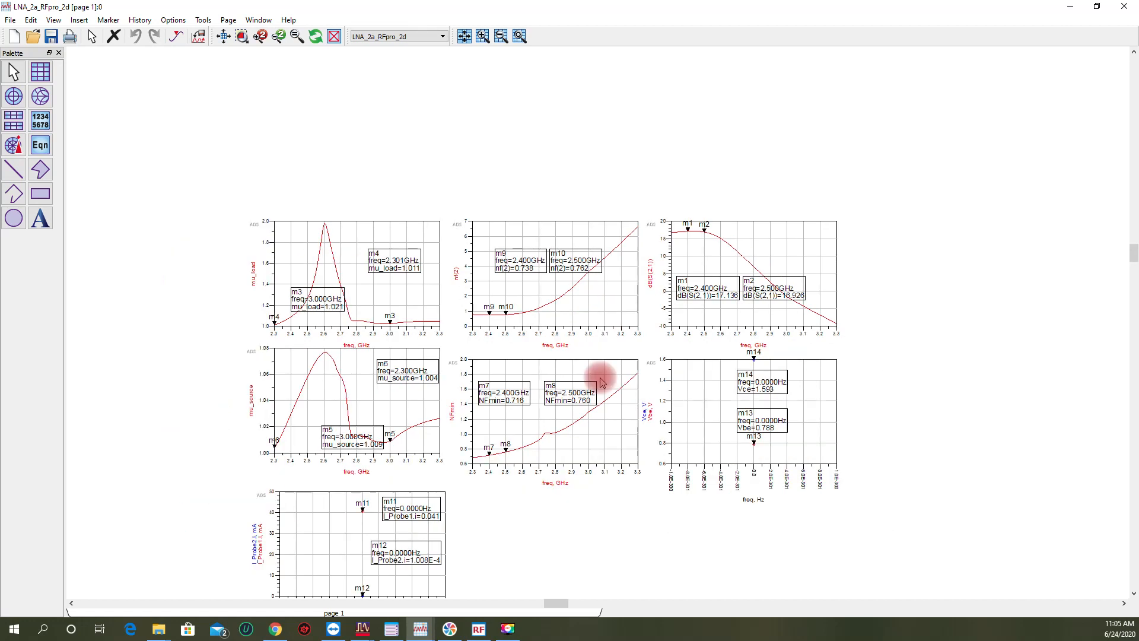
pyautogui.scroll(-1, 551, 383)
pyautogui.scroll(3, 628, 311)
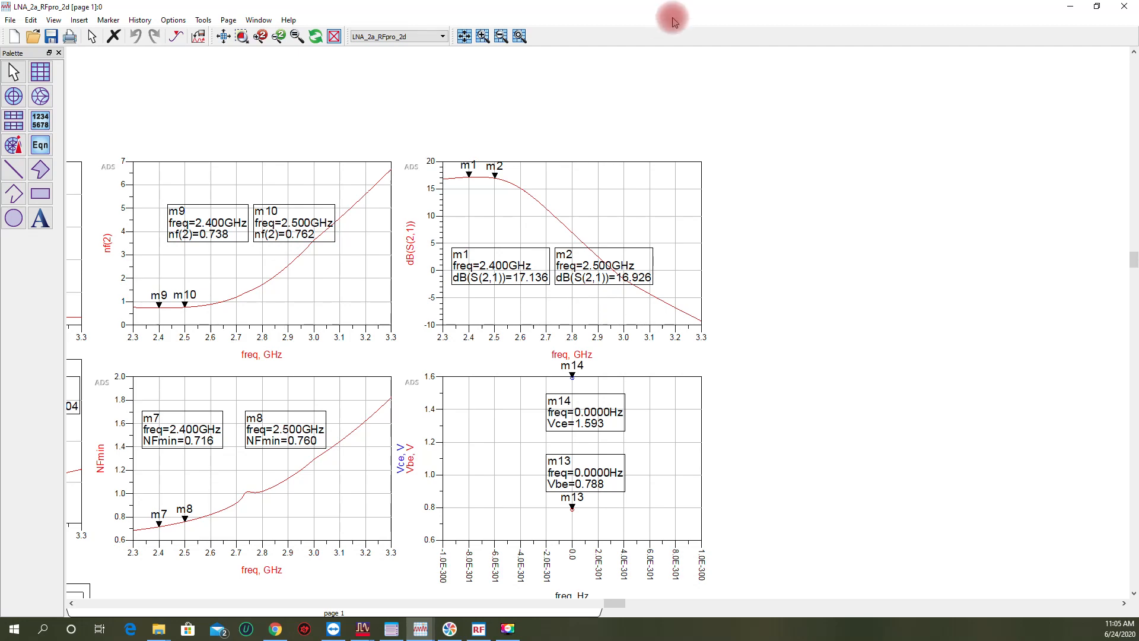
# - Examine the Vce and Vbe bias voltage plot and the I_Probe1 and I_Probe2 current plot in the data display
pyautogui.scroll(-1, 614, 381)
pyautogui.scroll(1, 608, 332)
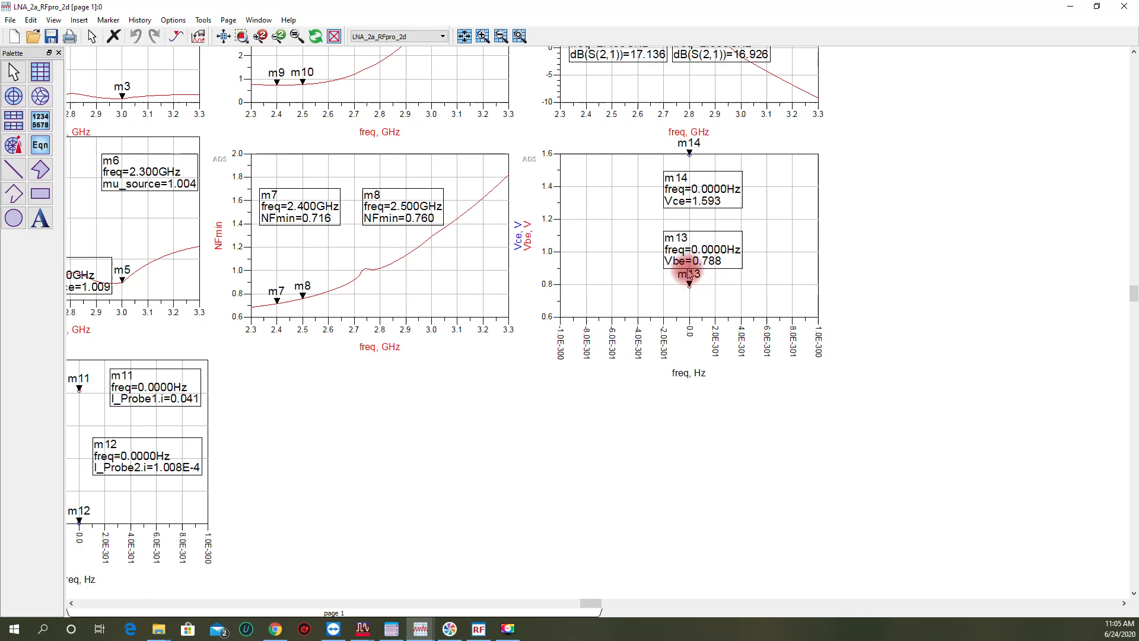
pyautogui.scroll(1, 657, 281)
pyautogui.scroll(-1, 650, 283)
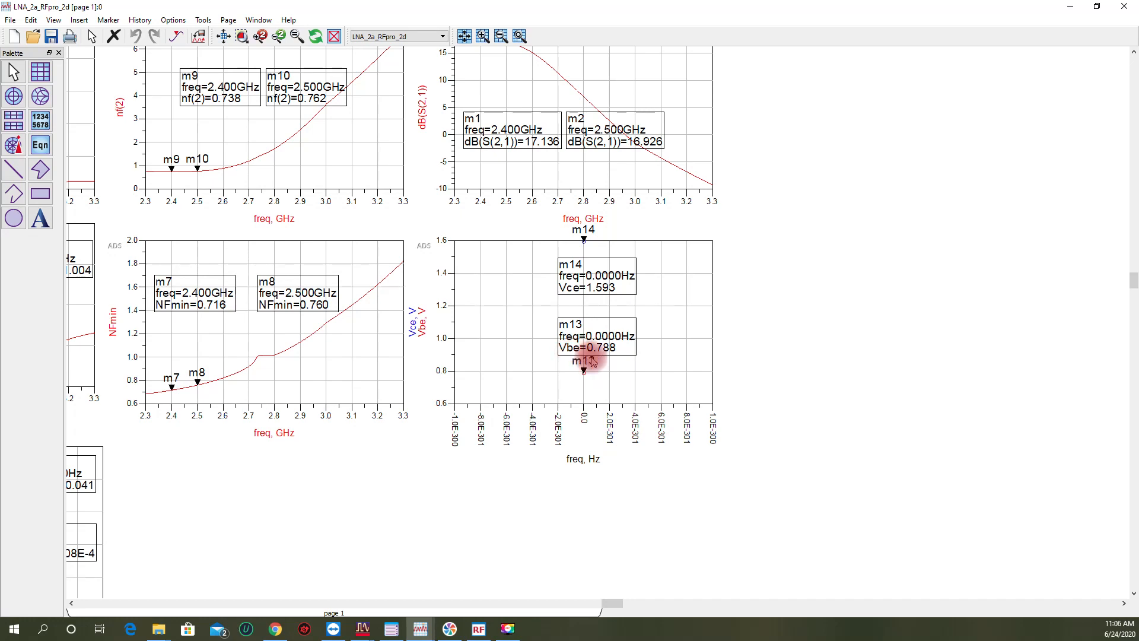
pyautogui.scroll(-1, 544, 355)
pyautogui.scroll(1, 505, 350)
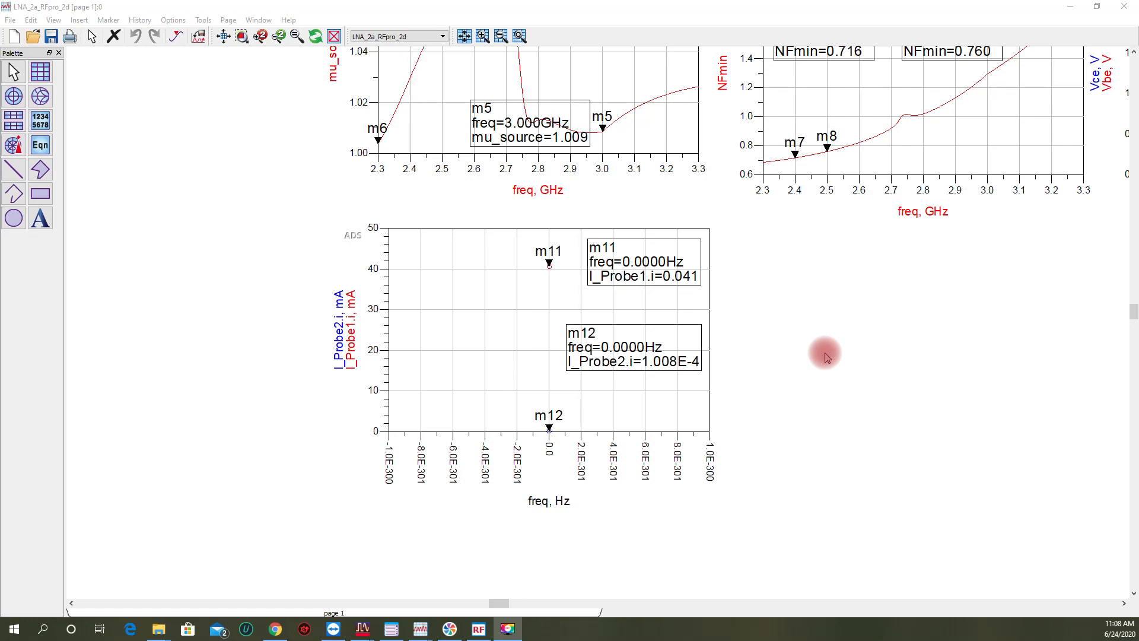
pyautogui.scroll(-4, 825, 353)
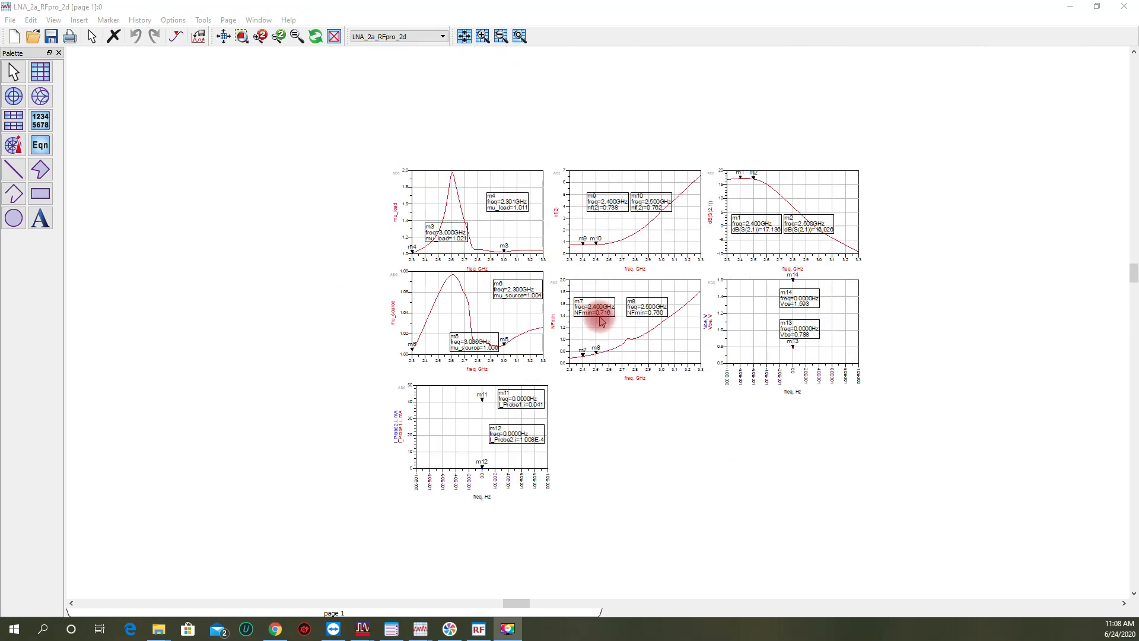